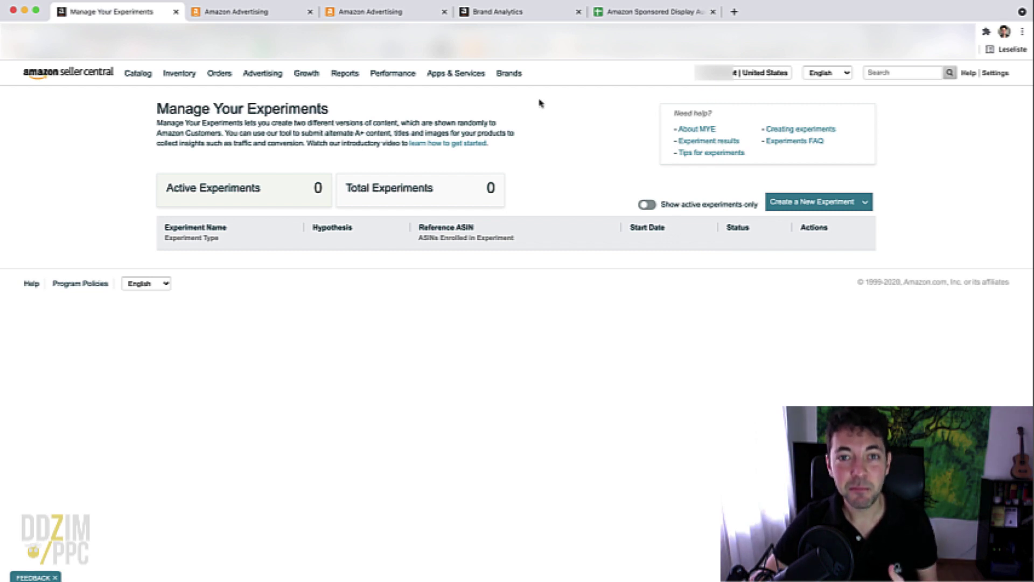
Create a new Main Image experiment using the first eligible product in the catalog as the reference ASIN.
mouse_move(518, 86)
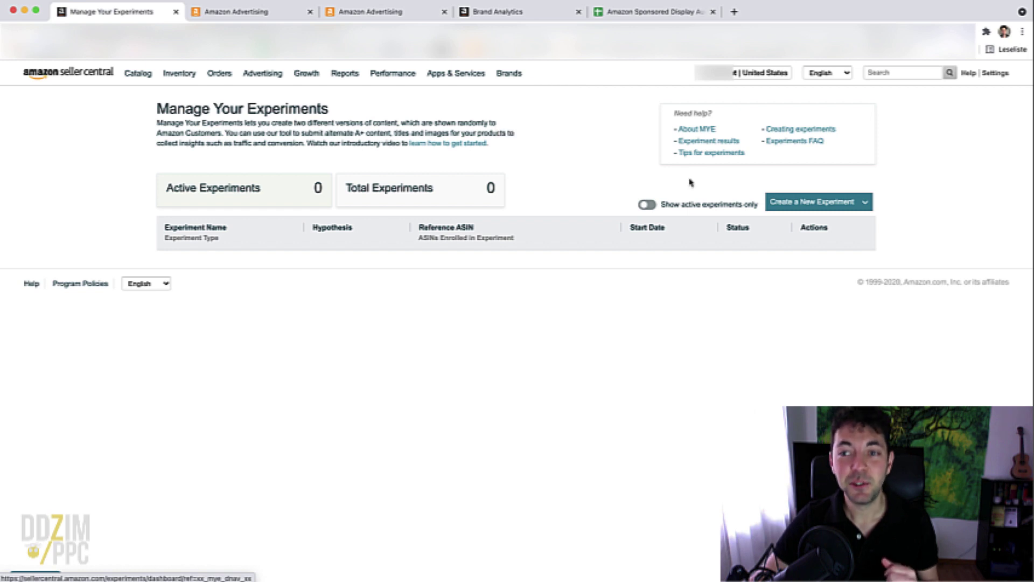
left_click(866, 203)
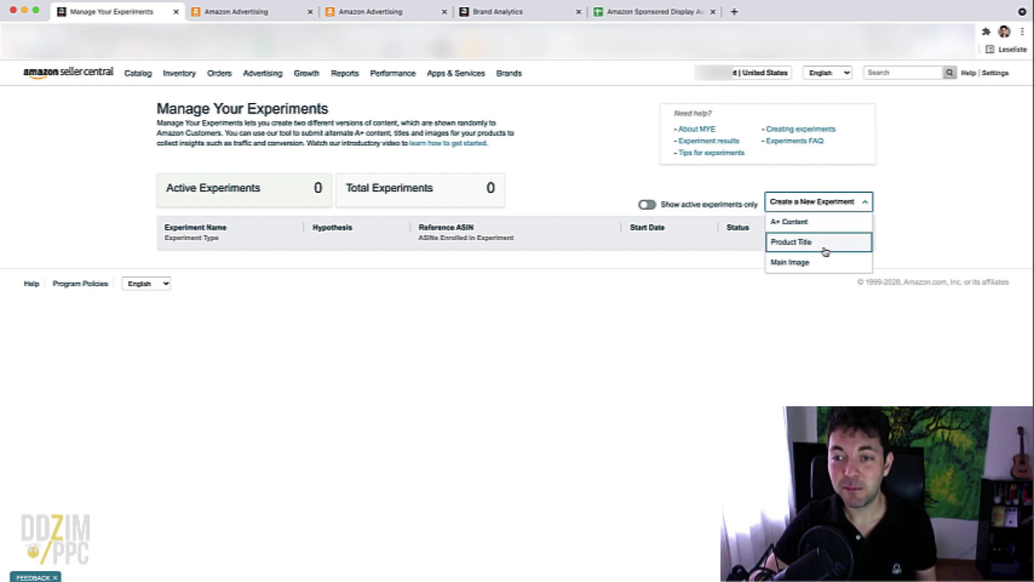
left_click(825, 266)
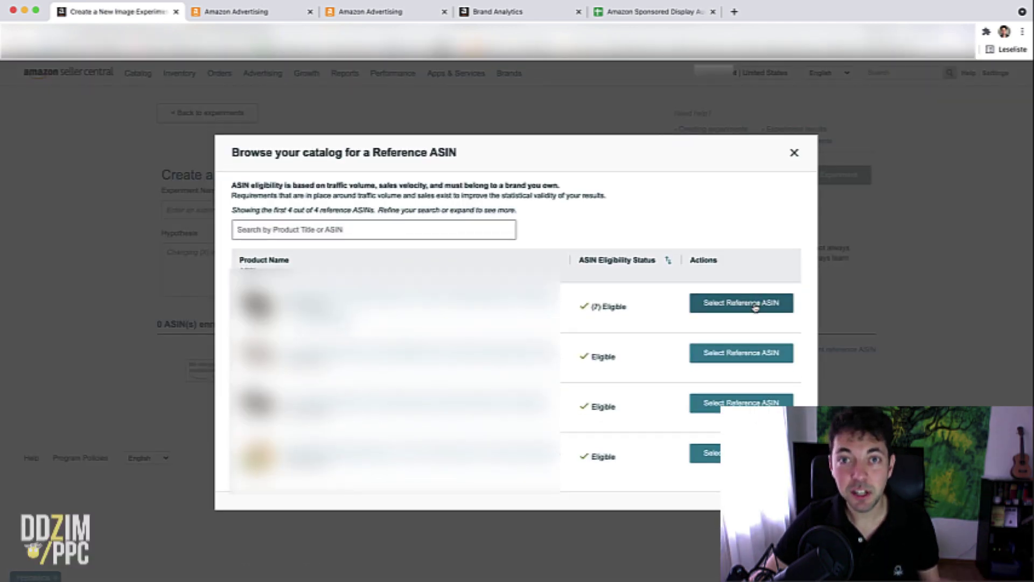
left_click(754, 305)
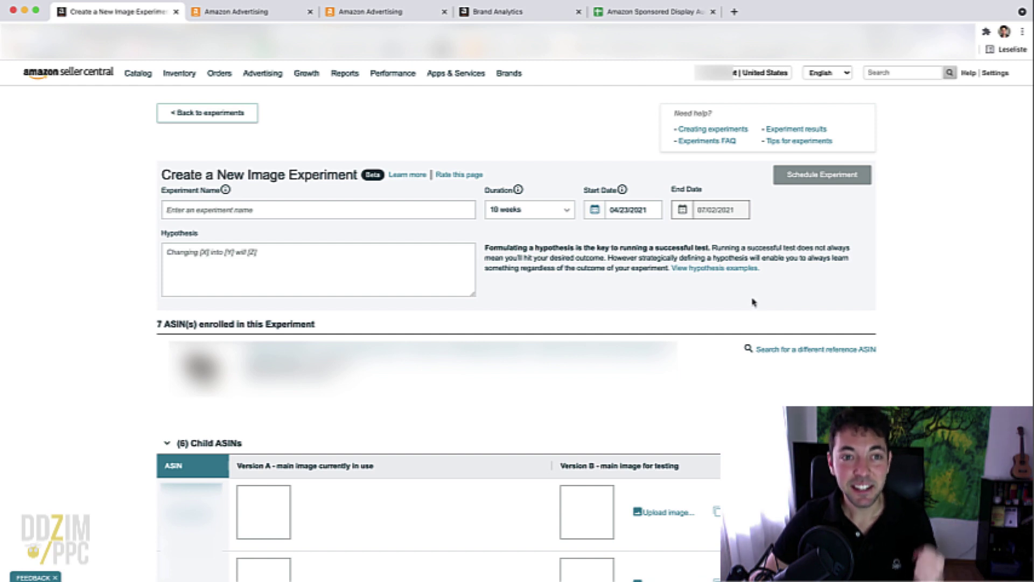
Switch to Amazon Advertising and start a new Sponsored Display campaign.
left_click(261, 20)
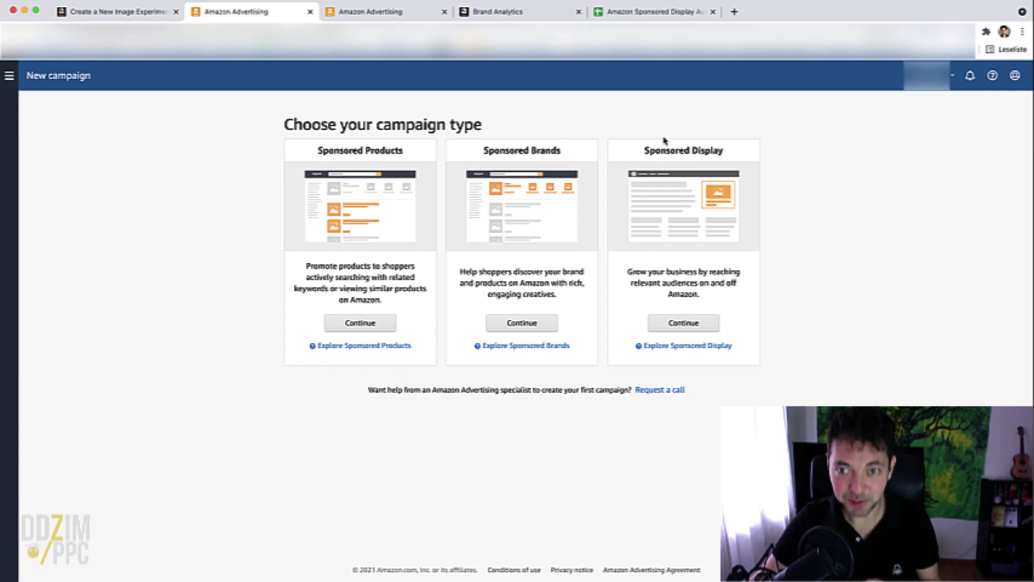
left_click(700, 324)
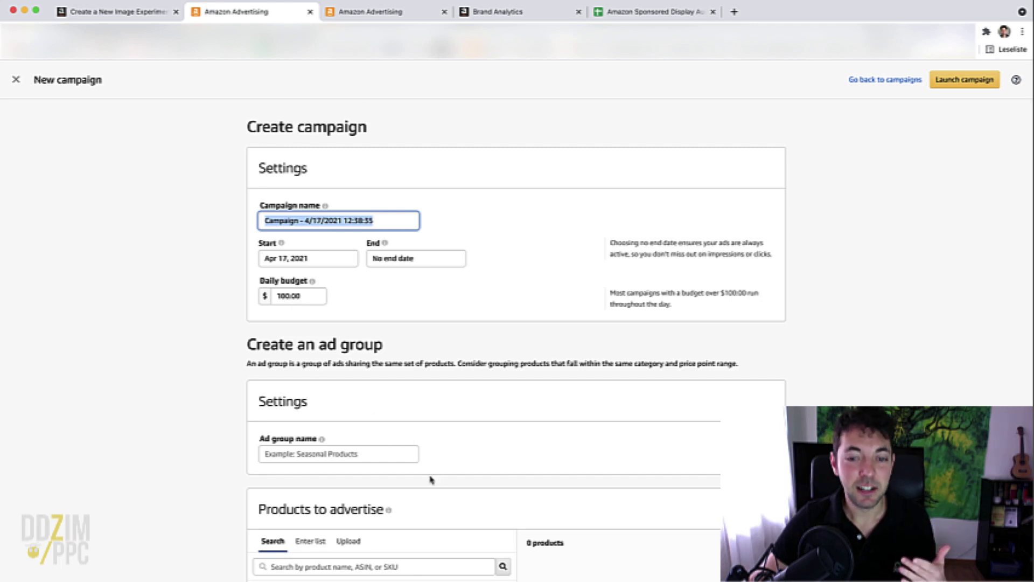
In the other open campaign draft that targets audiences, remove all preselected audiences.
left_click(374, 15)
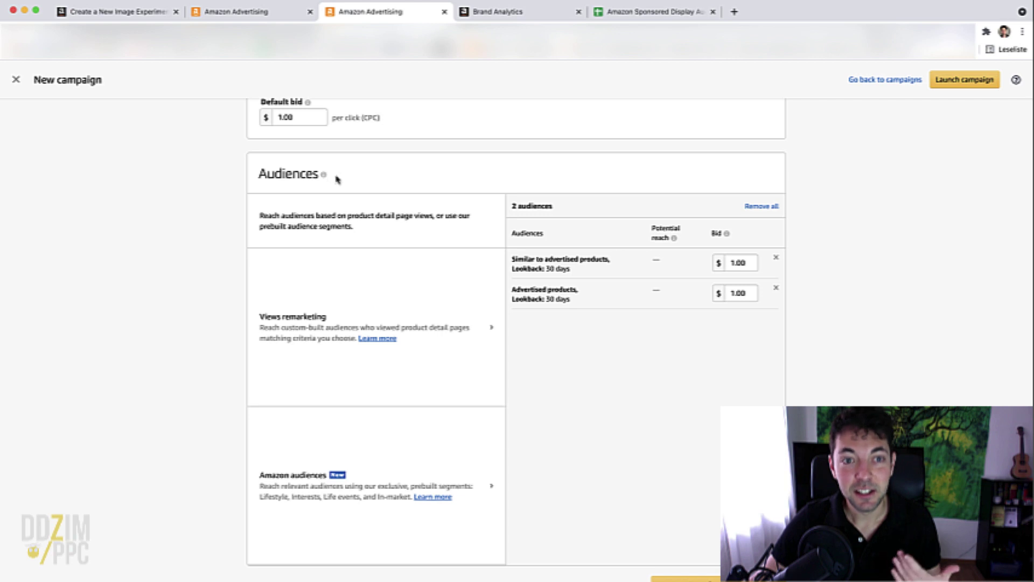
scroll(338, 180, "up", 2)
scroll(338, 181, "up", 5)
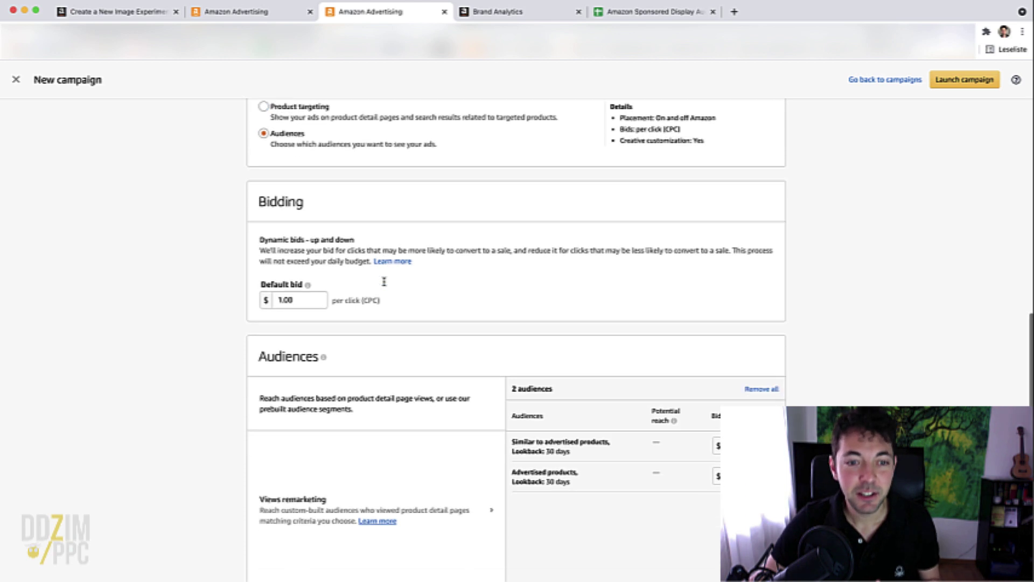
scroll(383, 282, "down", 3)
scroll(385, 285, "down", 3)
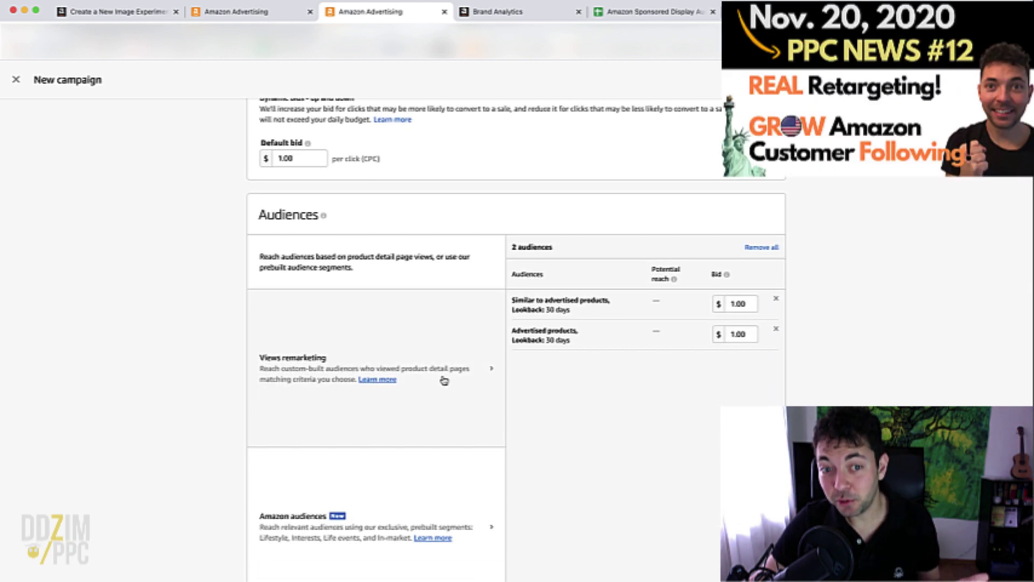
scroll(454, 376, "down", 2)
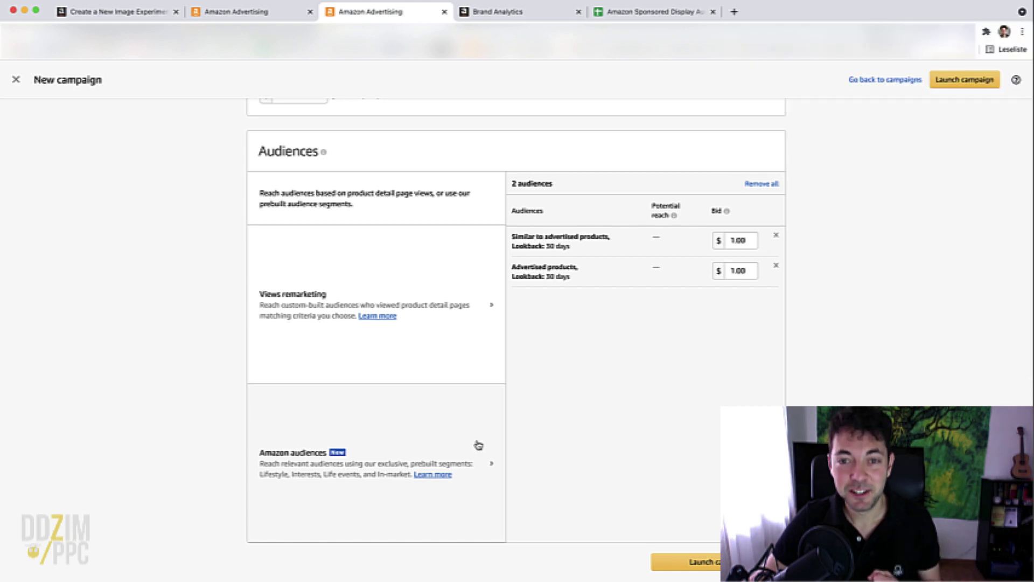
left_click(761, 184)
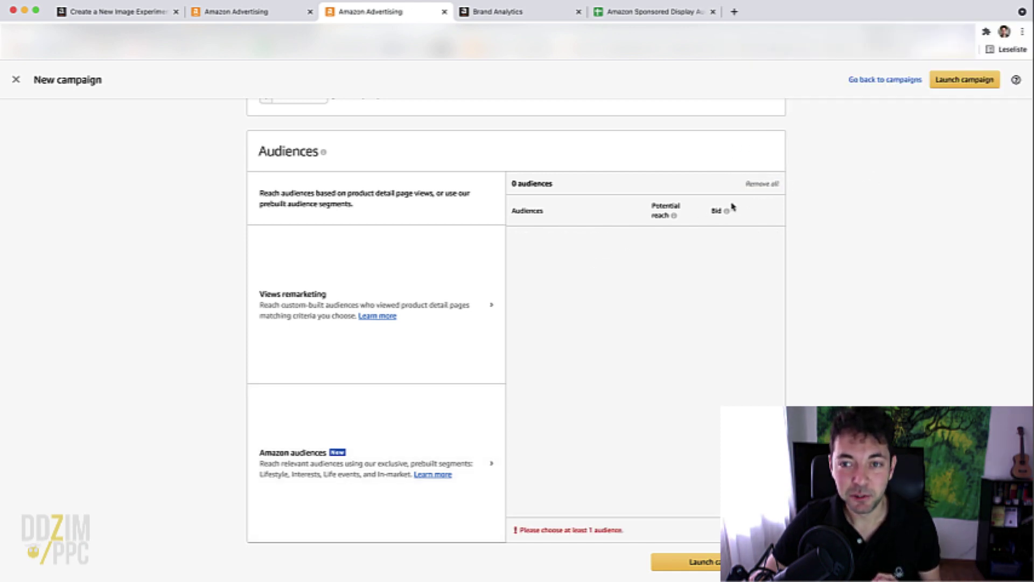
Open the prebuilt Amazon audiences and filter them by In-market.
left_click(489, 468)
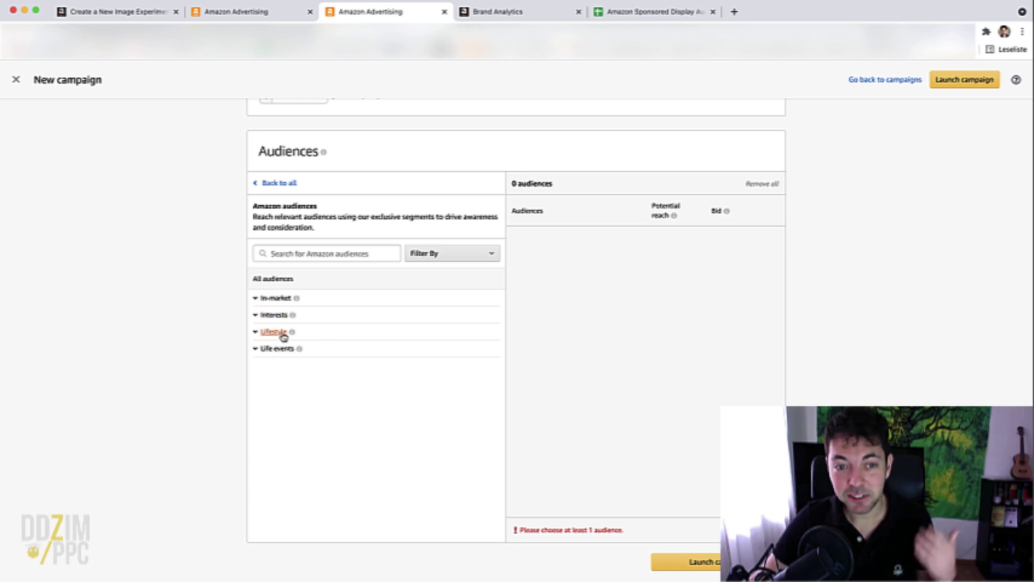
mouse_move(298, 349)
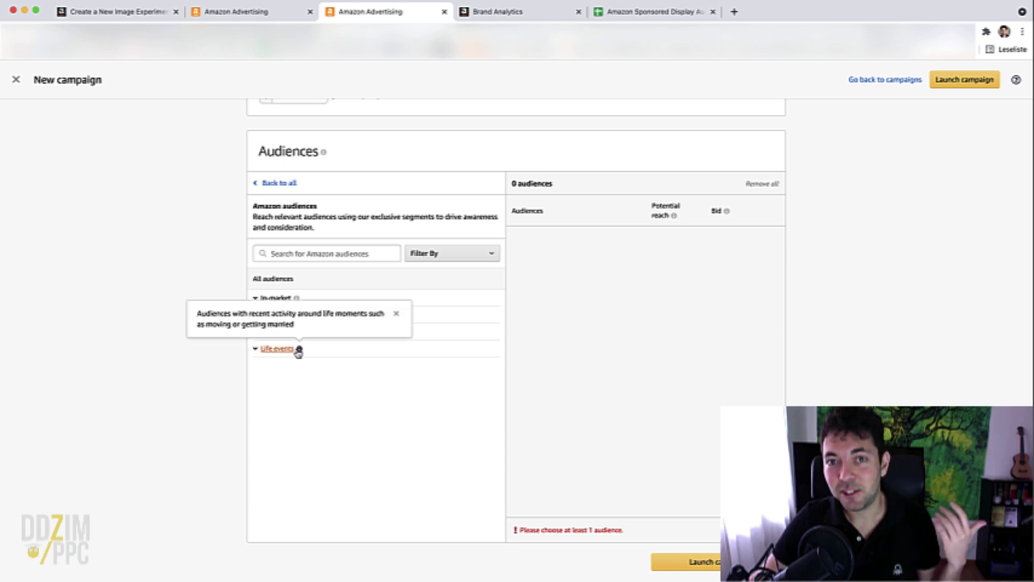
left_click(460, 264)
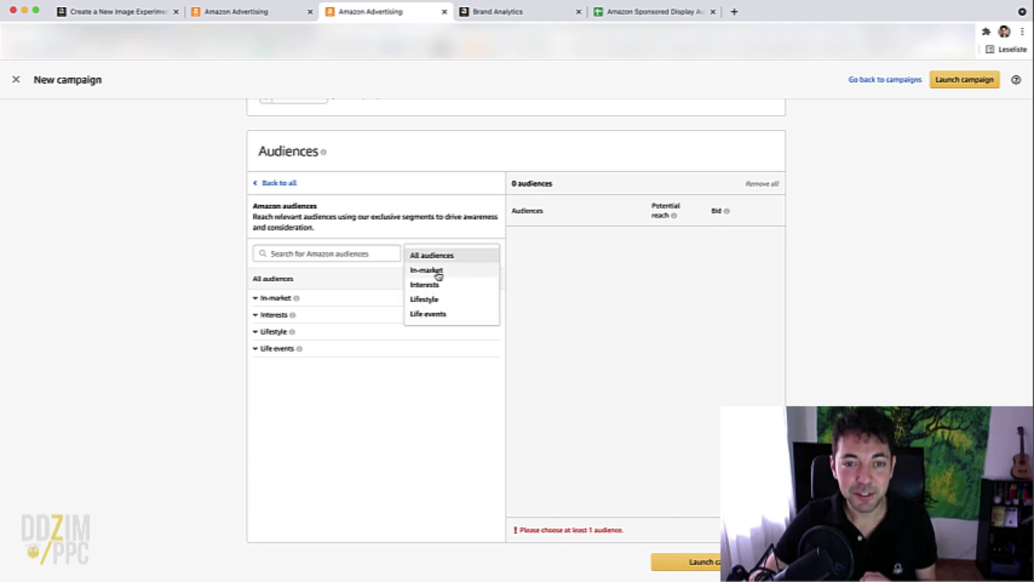
left_click(439, 274)
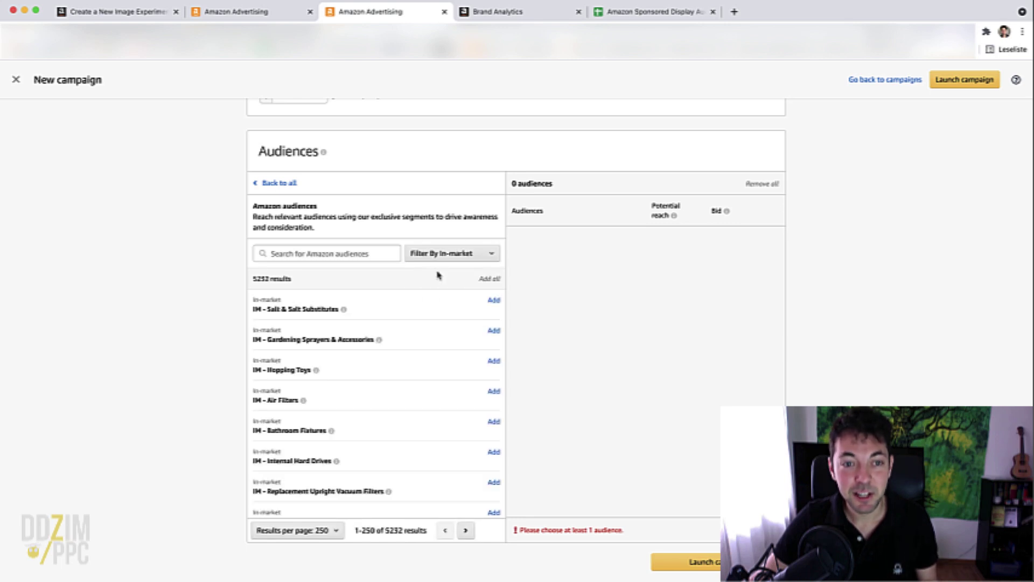
triple_click(255, 276)
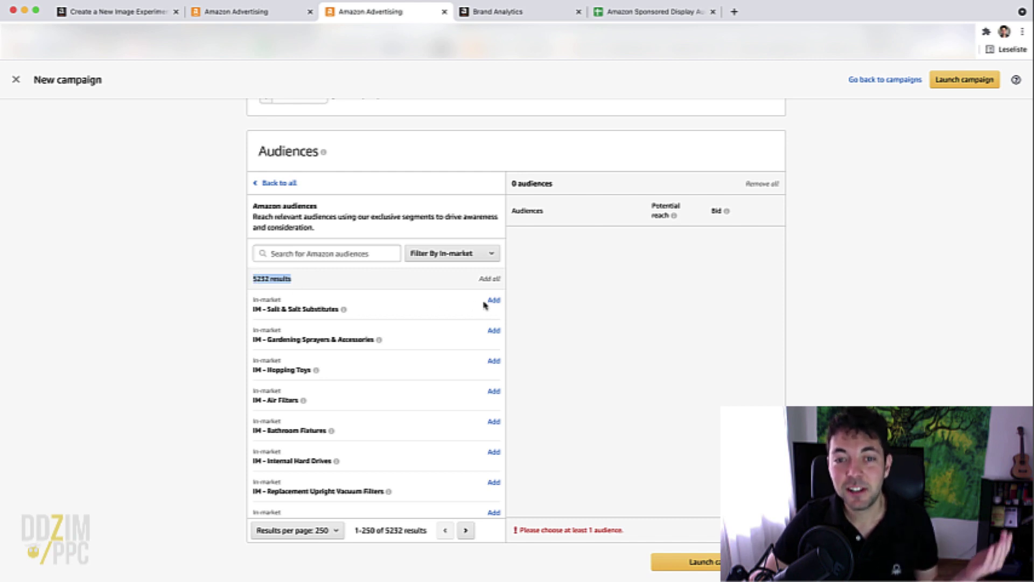
left_click(686, 298)
scroll(686, 298, "down", 1)
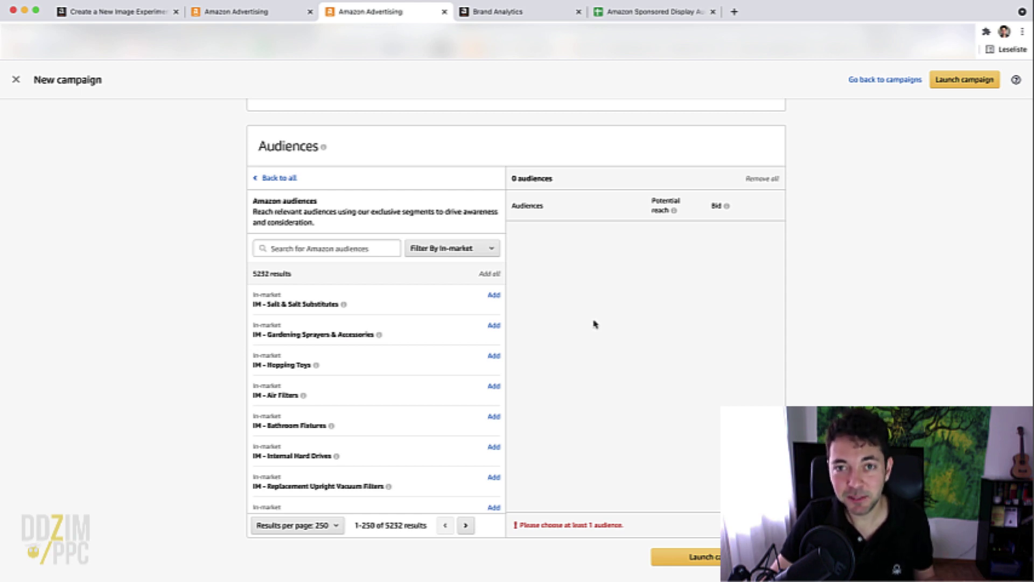
Set the campaign's default bid to $0.07 per click.
scroll(594, 323, "up", 2)
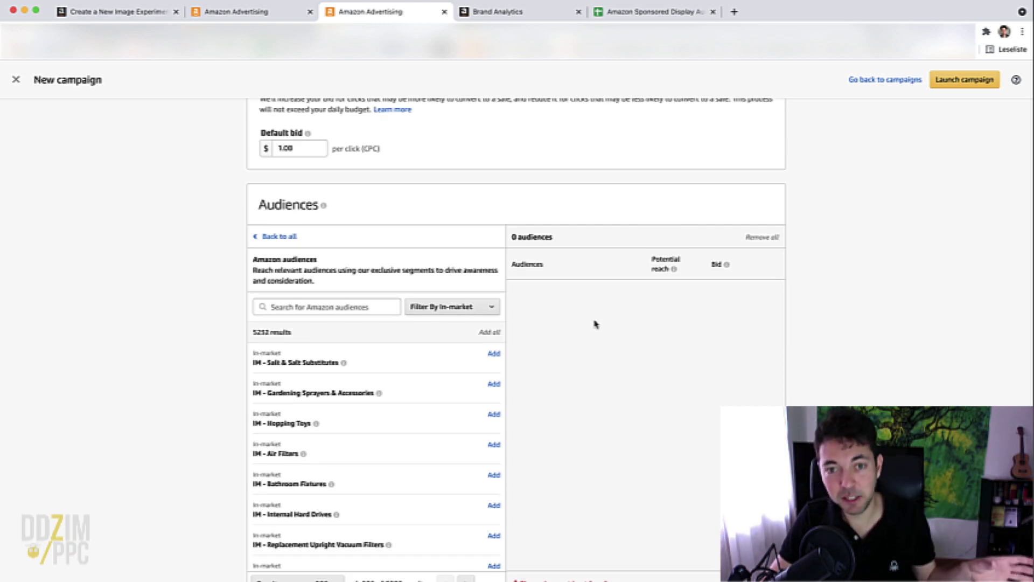
scroll(594, 323, "up", 1)
scroll(594, 323, "up", 1)
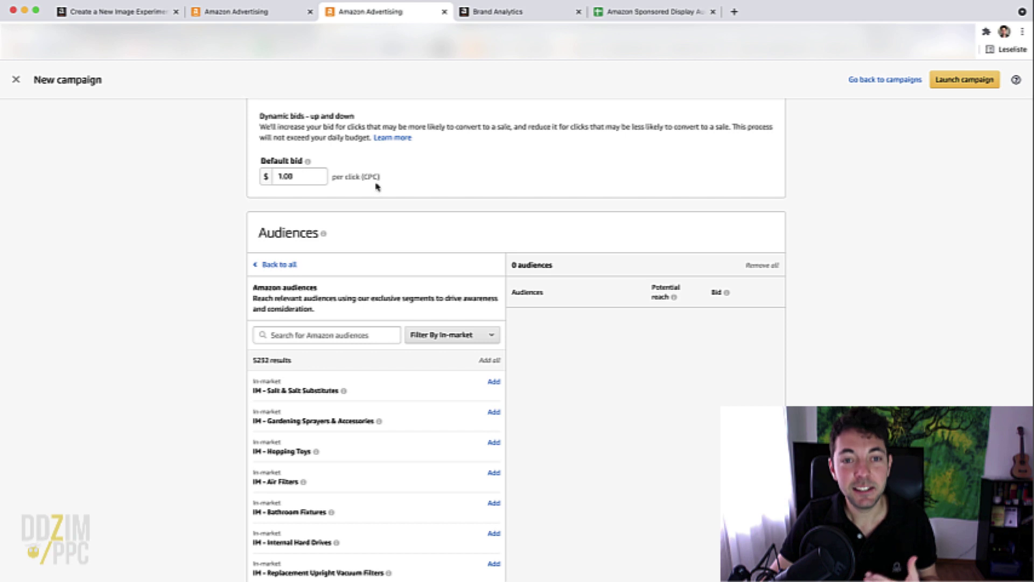
left_click_drag(380, 181, 368, 180)
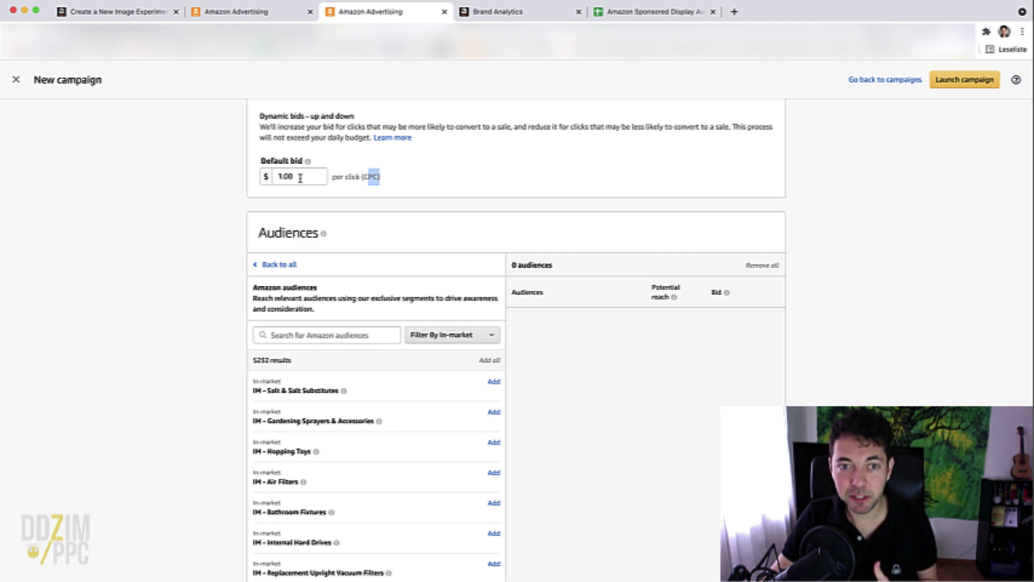
left_click_drag(301, 177, 273, 177)
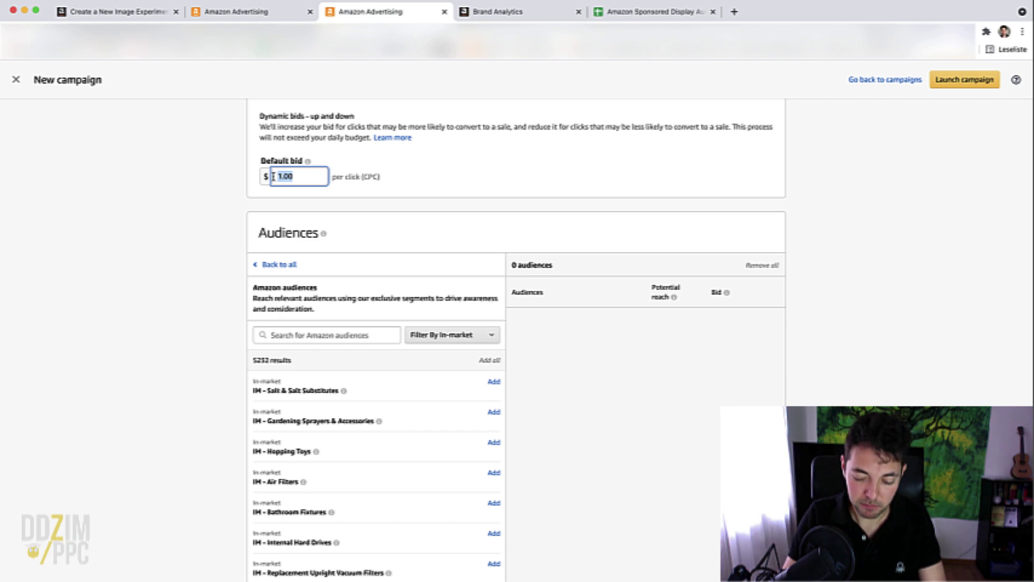
type("0")
type(".")
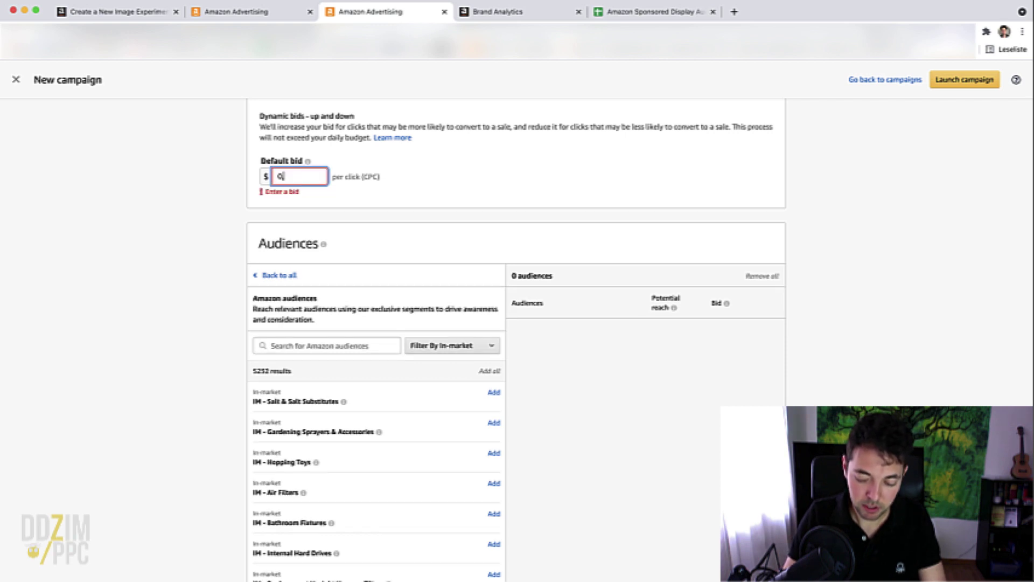
type("07")
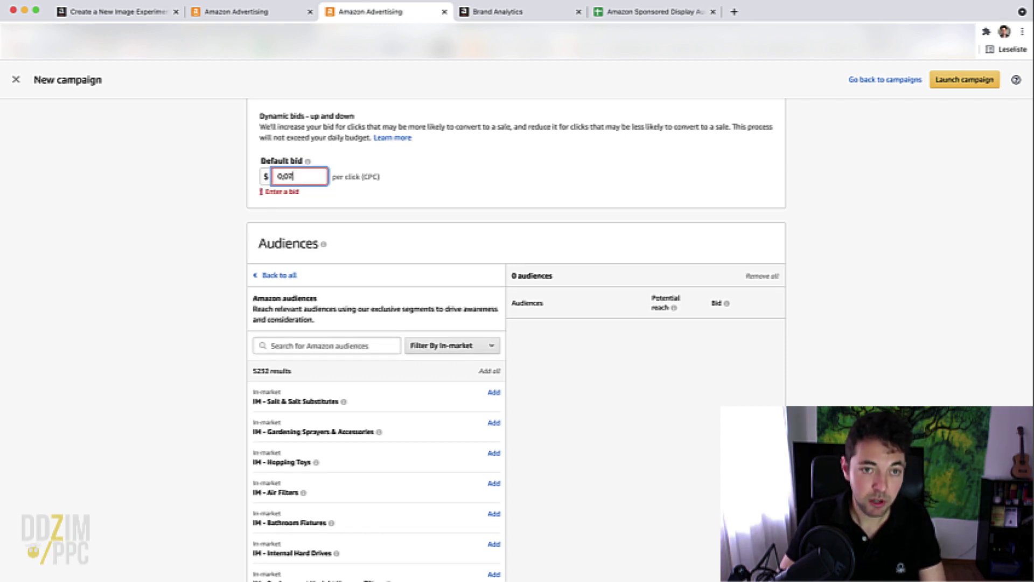
left_click(245, 198)
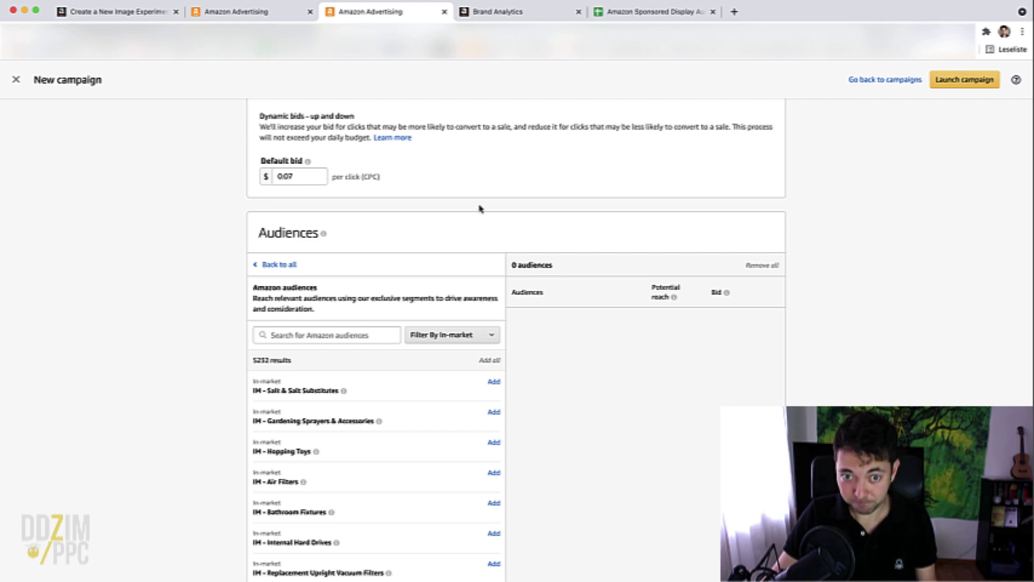
Examine the placement details listed for the Audiences targeting option.
scroll(480, 209, "up", 4)
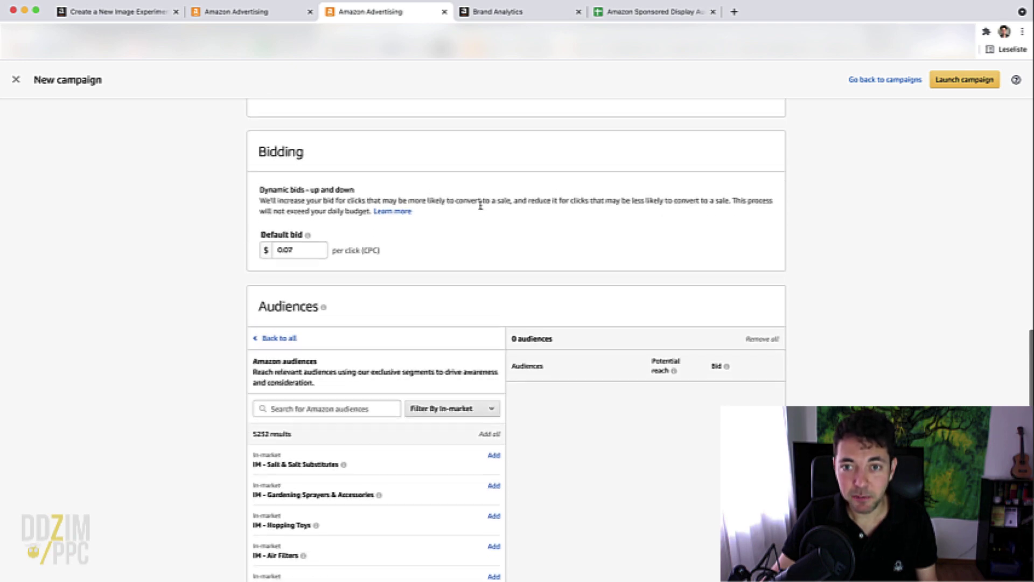
scroll(480, 209, "up", 2)
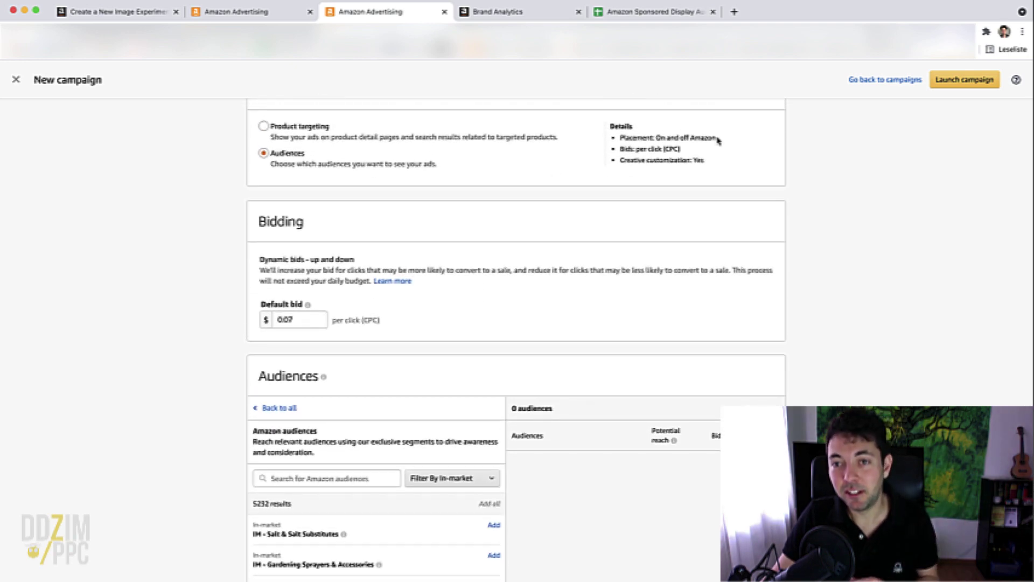
left_click_drag(717, 138, 666, 138)
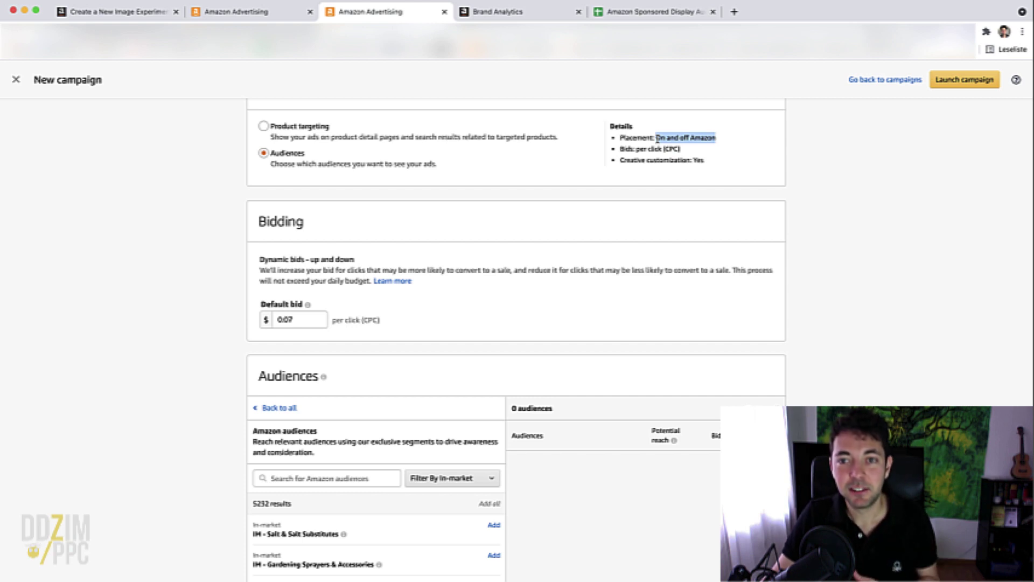
left_click_drag(657, 139, 691, 142)
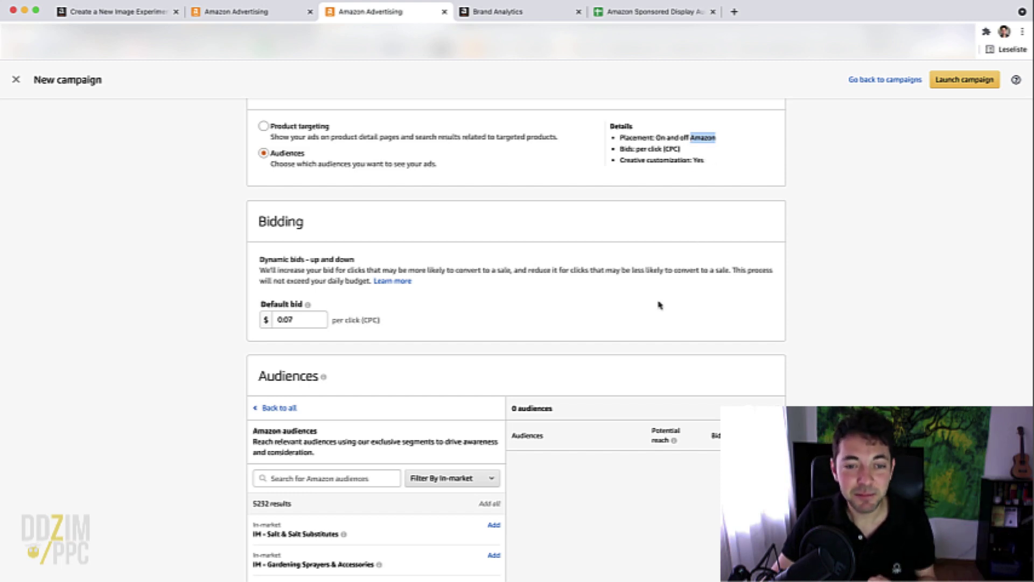
Browse the list of in-market Amazon audiences for available product categories.
scroll(648, 308, "down", 3)
scroll(648, 311, "down", 2)
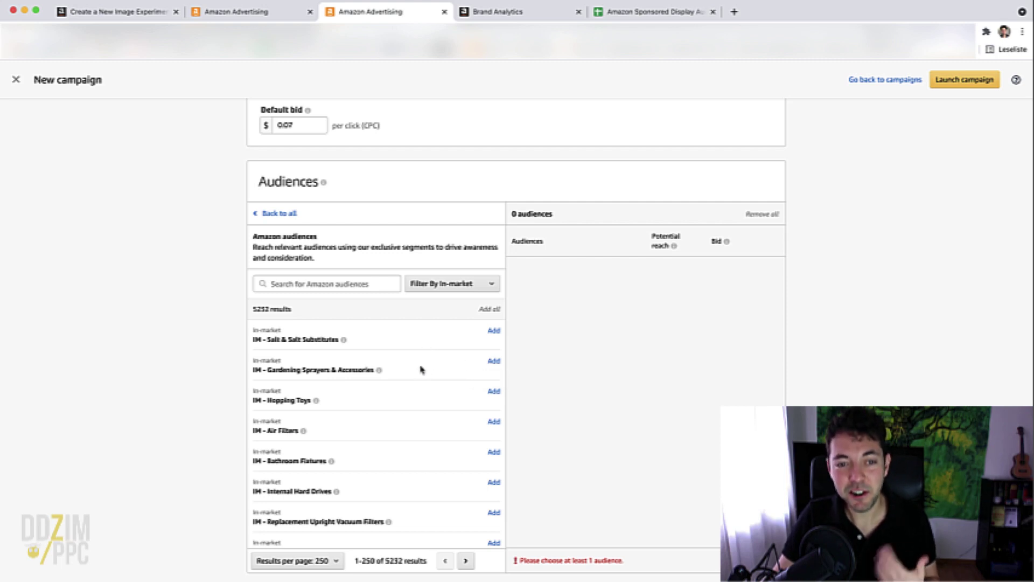
scroll(414, 368, "down", 1)
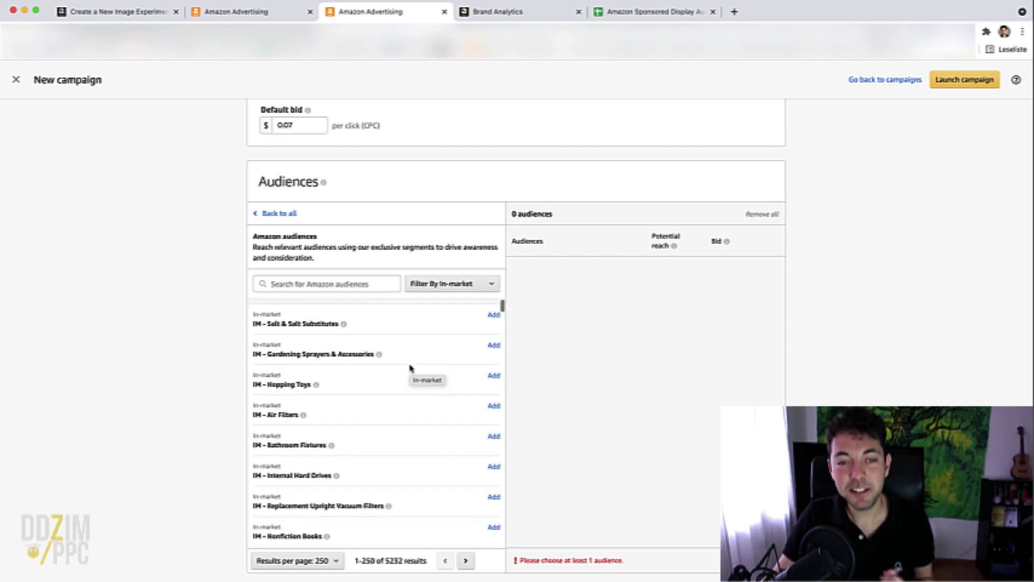
scroll(411, 368, "down", 10)
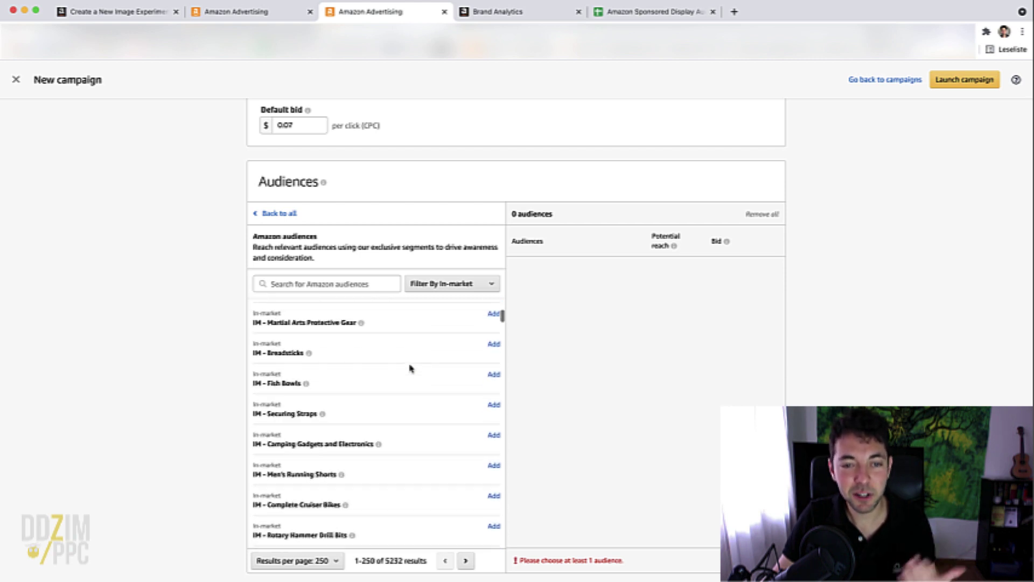
scroll(411, 368, "down", 3)
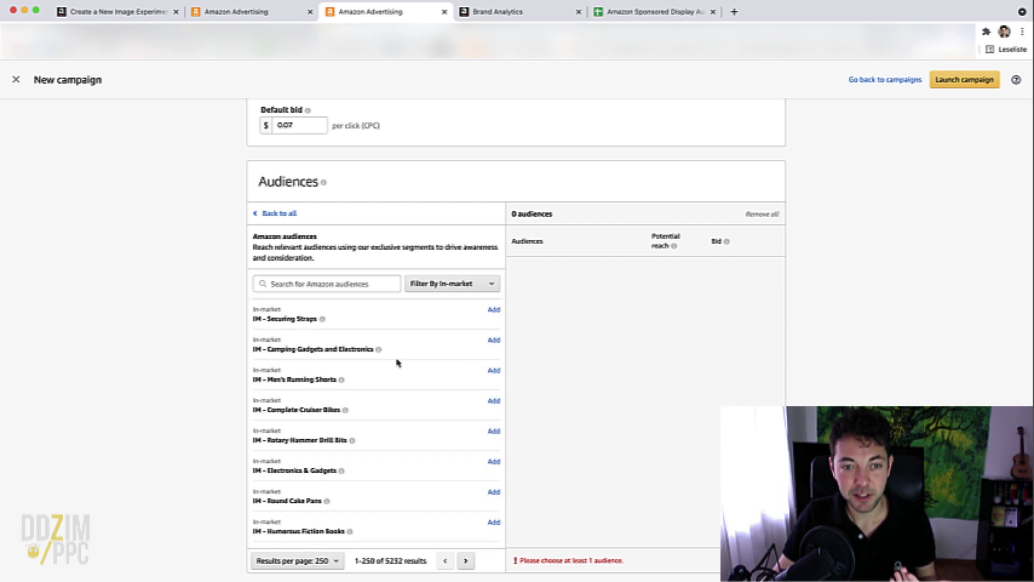
scroll(378, 328, "down", 12)
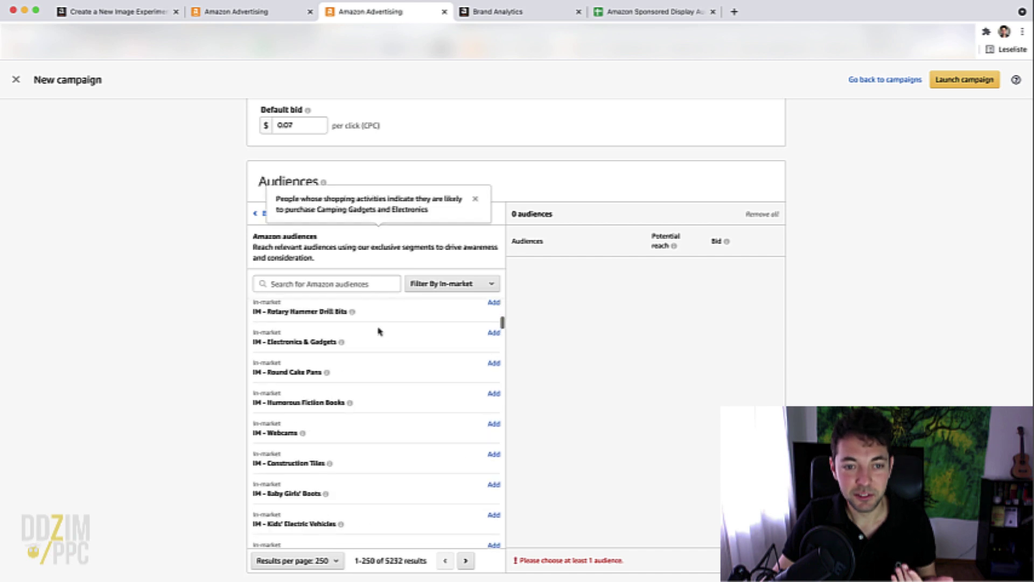
scroll(382, 340, "up", 1)
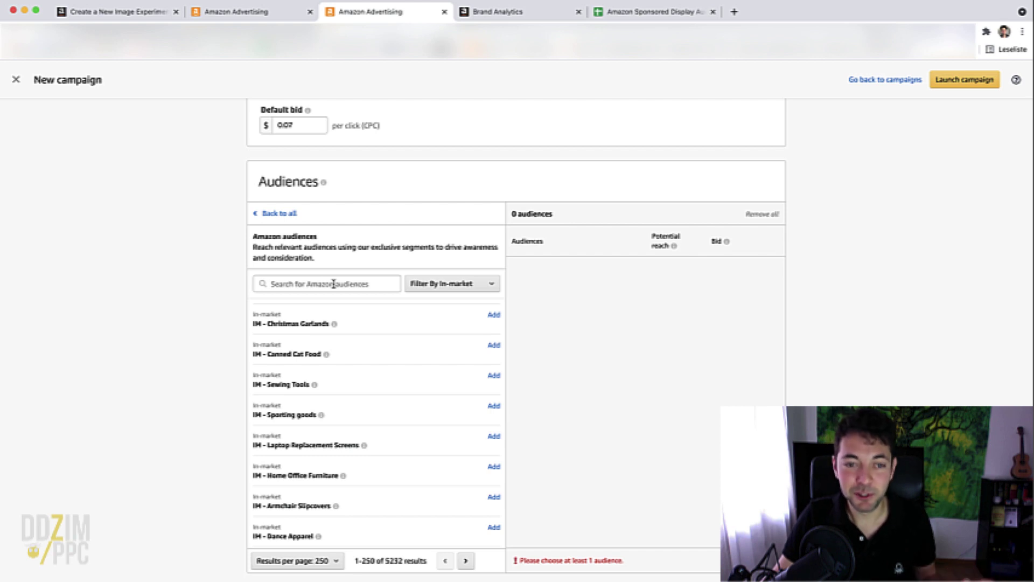
scroll(368, 370, "down", 7)
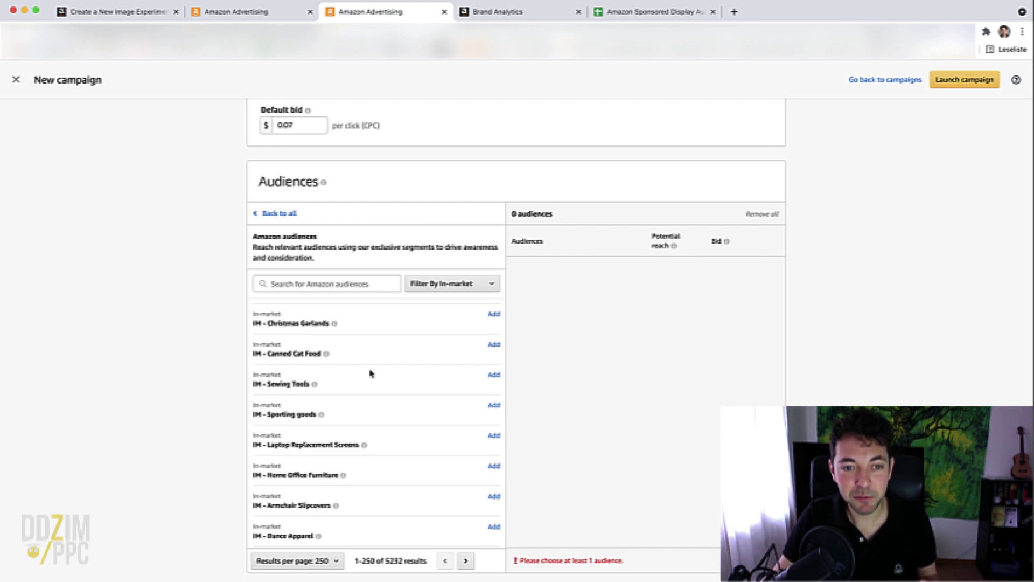
Filter the prebuilt Amazon audiences by Lifestyle.
scroll(346, 384, "down", 5)
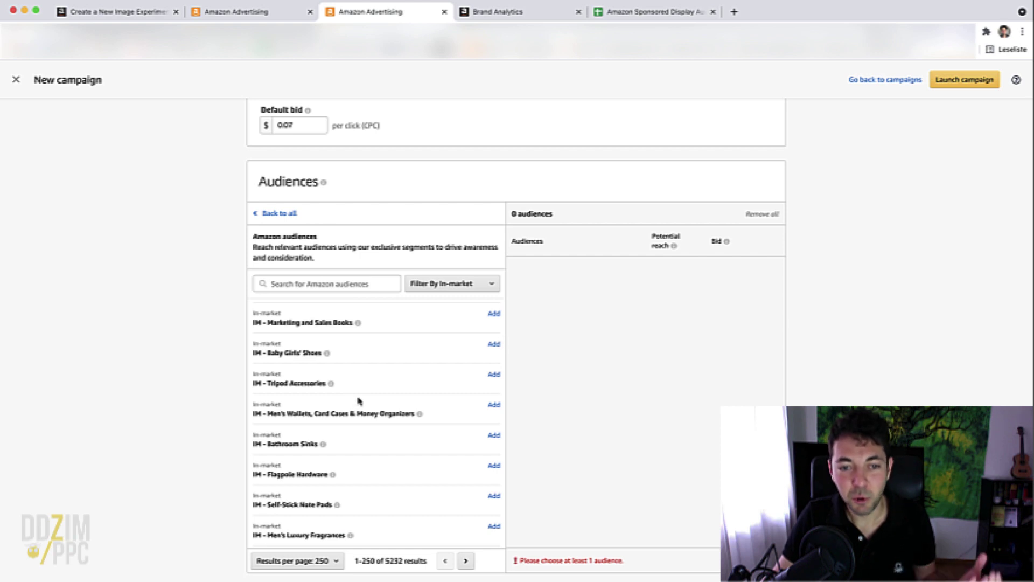
left_click(448, 285)
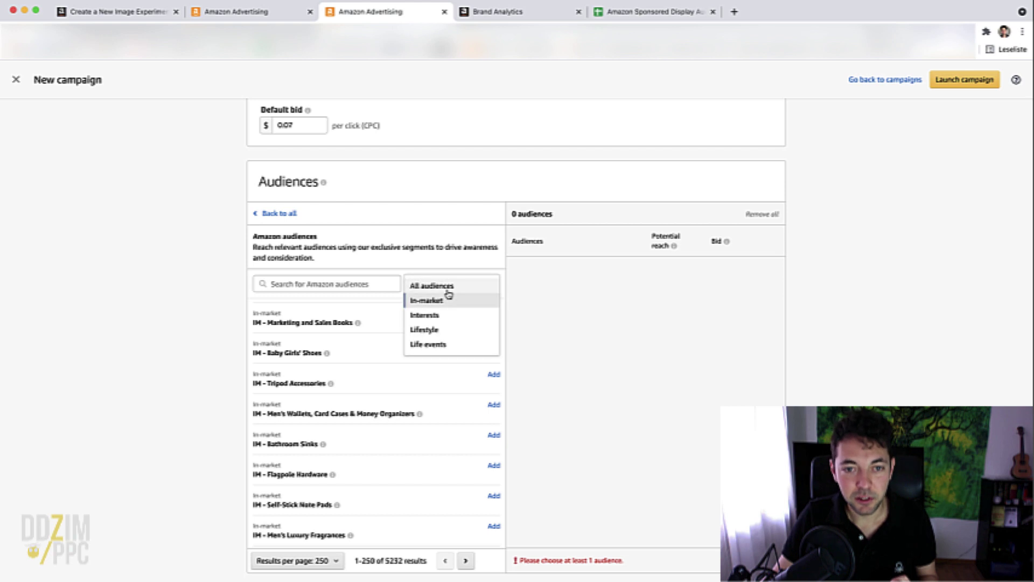
left_click(436, 330)
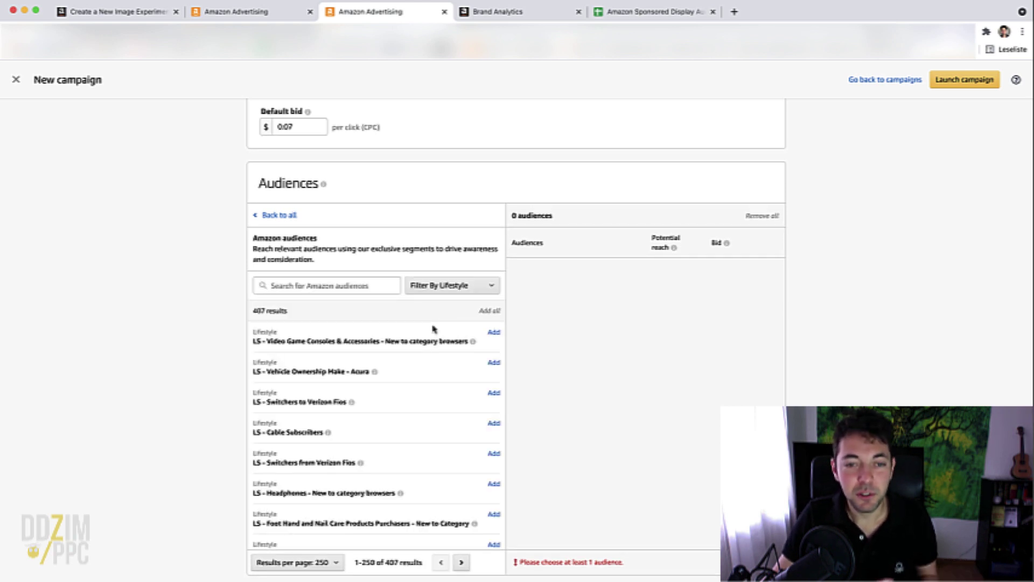
Browse the Lifestyle audiences and read the description of the Vehicle Ownership Make - Kia audience.
scroll(376, 409, "down", 2)
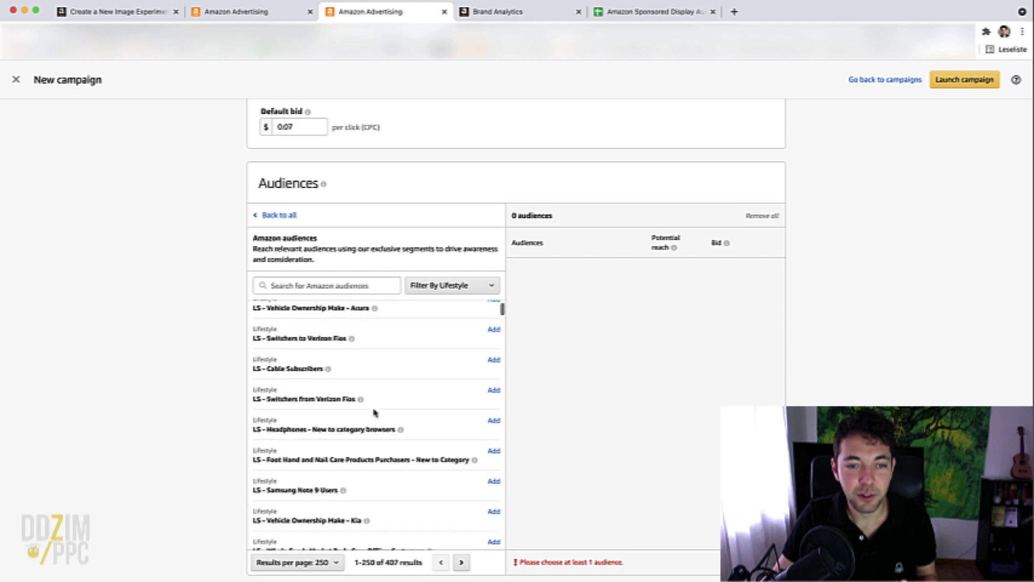
mouse_move(361, 401)
scroll(346, 439, "down", 2)
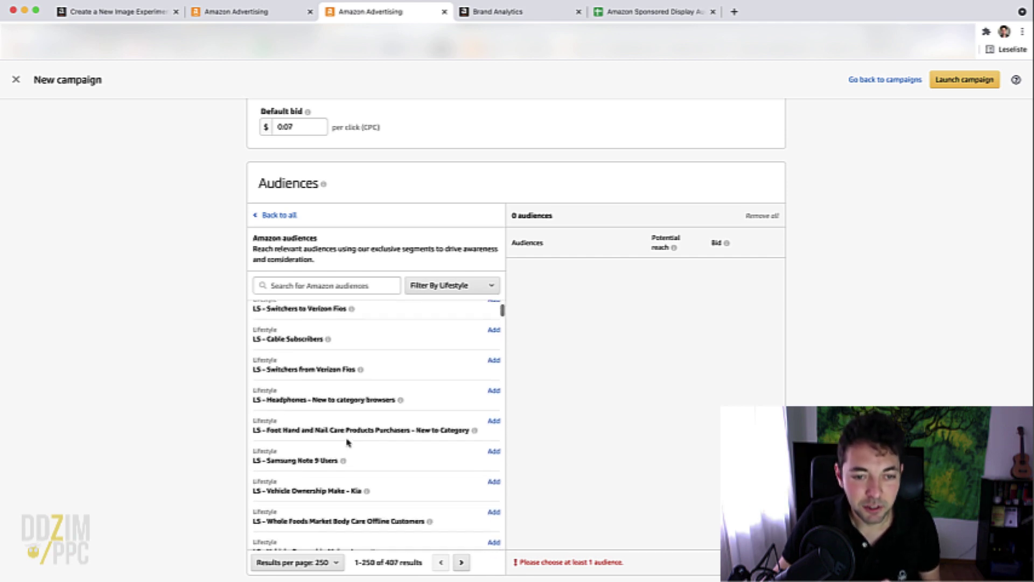
mouse_move(343, 435)
mouse_move(367, 465)
scroll(365, 466, "down", 4)
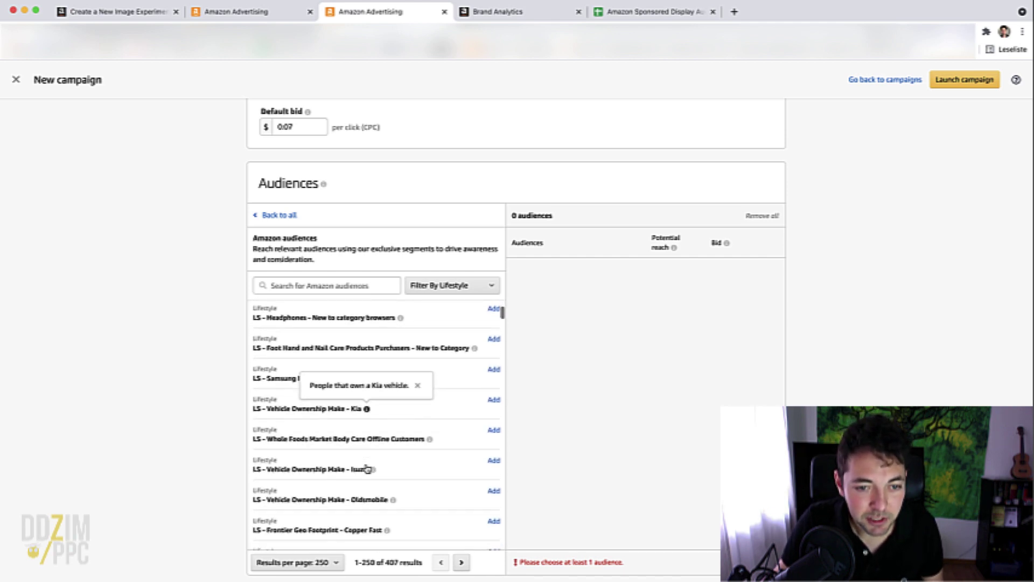
scroll(365, 466, "down", 2)
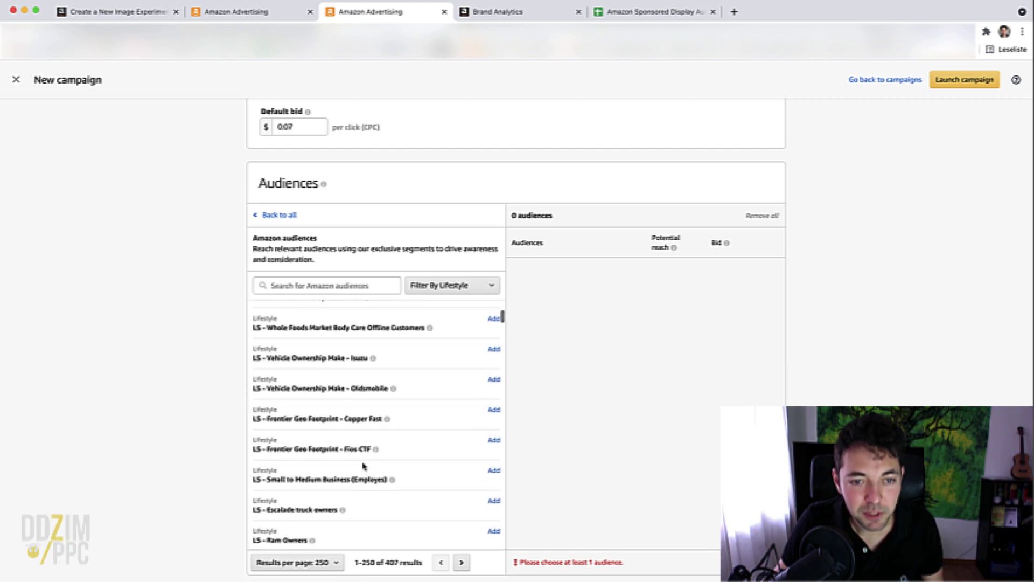
scroll(333, 409, "down", 2)
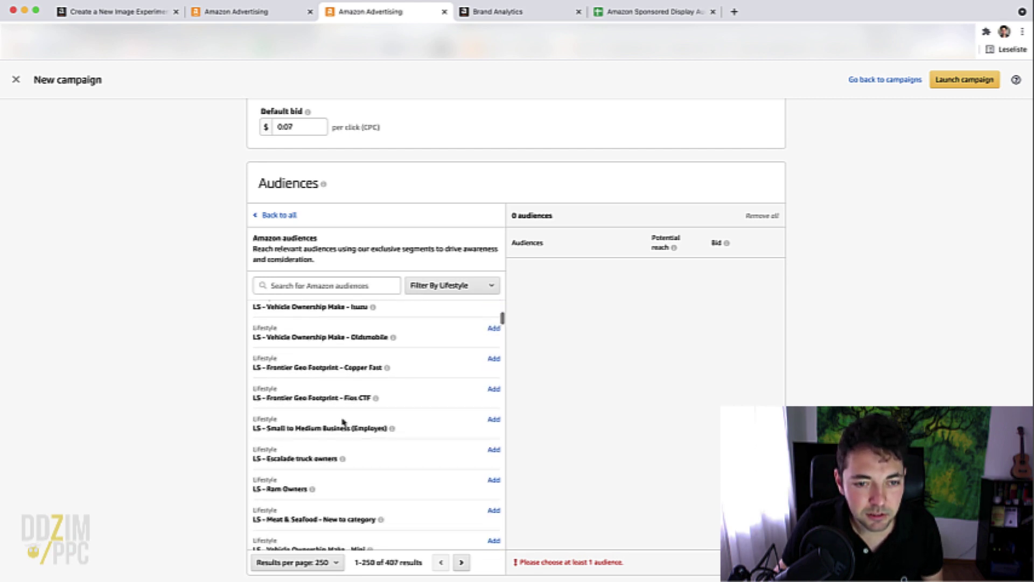
scroll(355, 352, "up", 2)
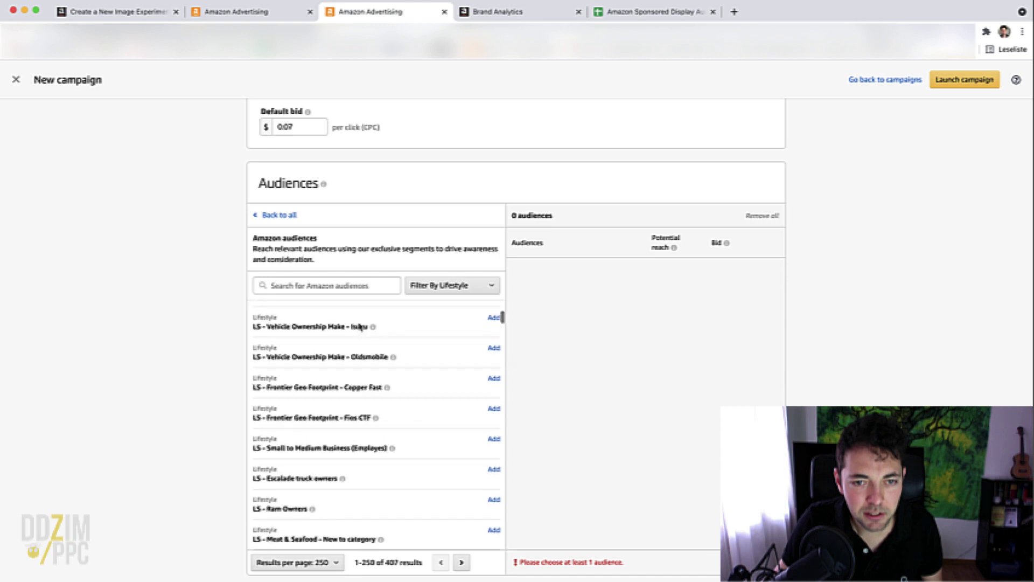
scroll(383, 360, "down", 5)
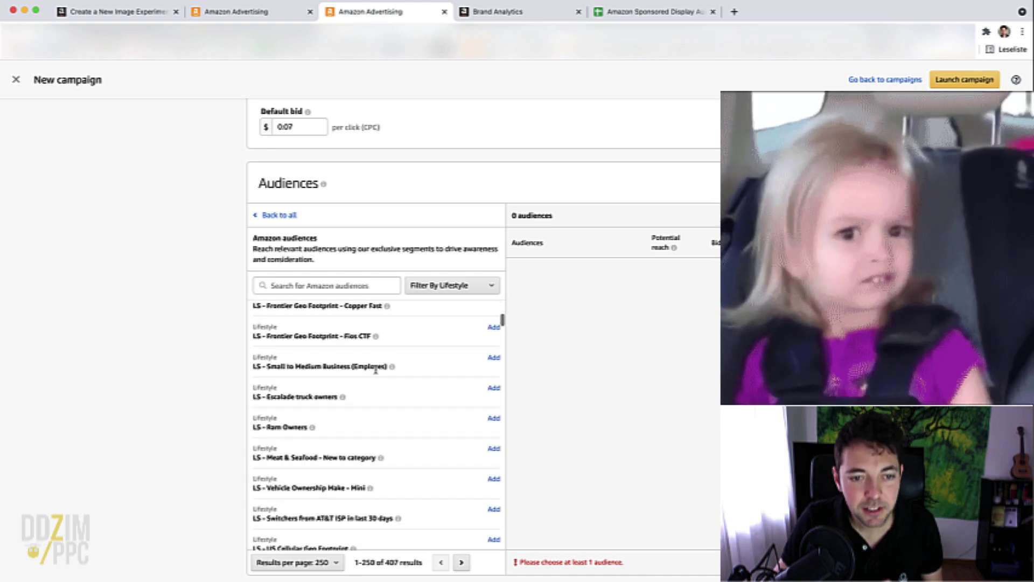
scroll(376, 376, "down", 2)
scroll(357, 387, "down", 4)
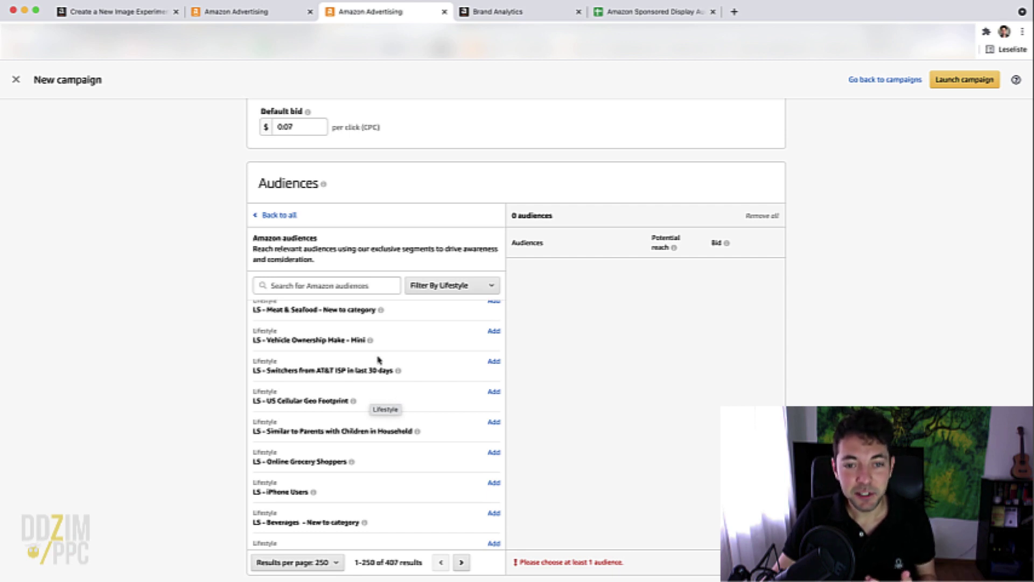
scroll(380, 361, "up", 5)
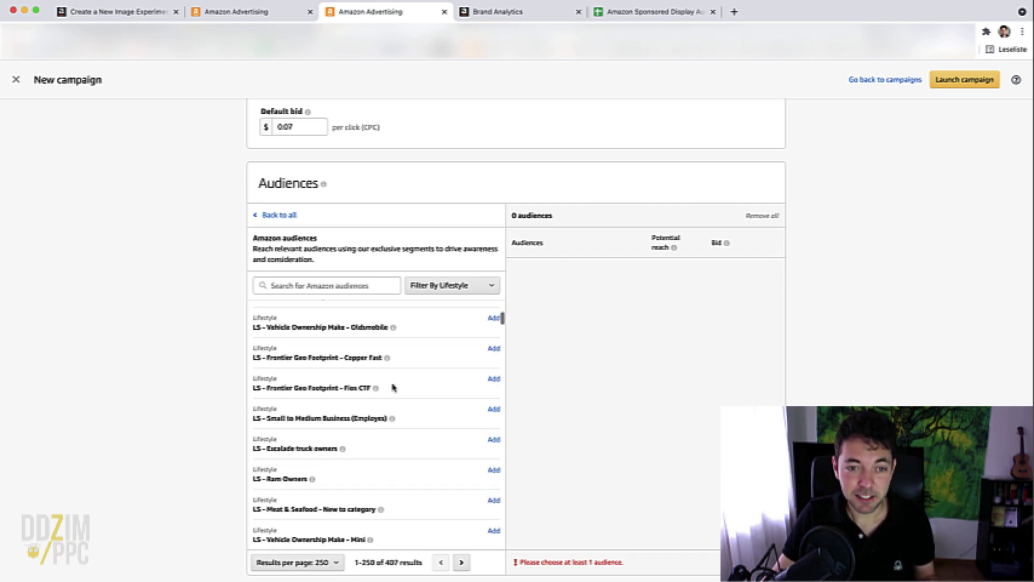
scroll(369, 365, "up", 10)
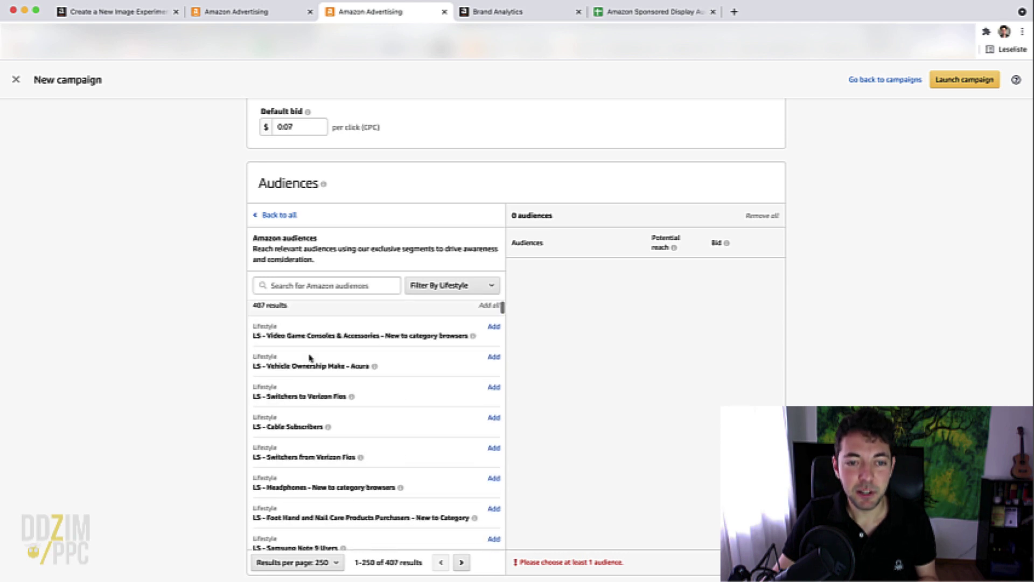
Copy the page of Lifestyle audiences, switch to the Amazon Sponsored Display Audiences spreadsheet, and clear column A of the sheet named Sheet.
left_click_drag(257, 332, 452, 540)
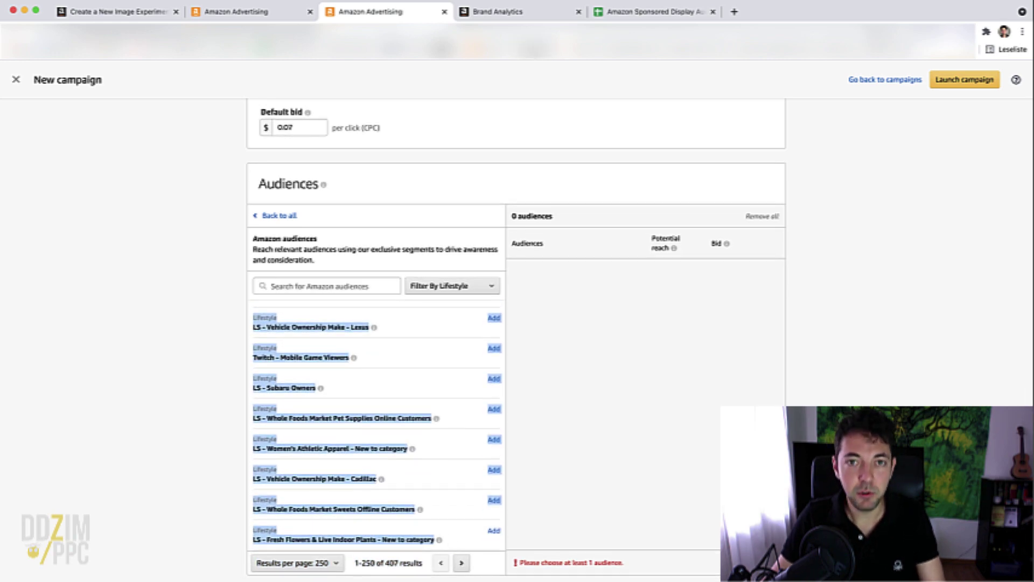
left_click(648, 11)
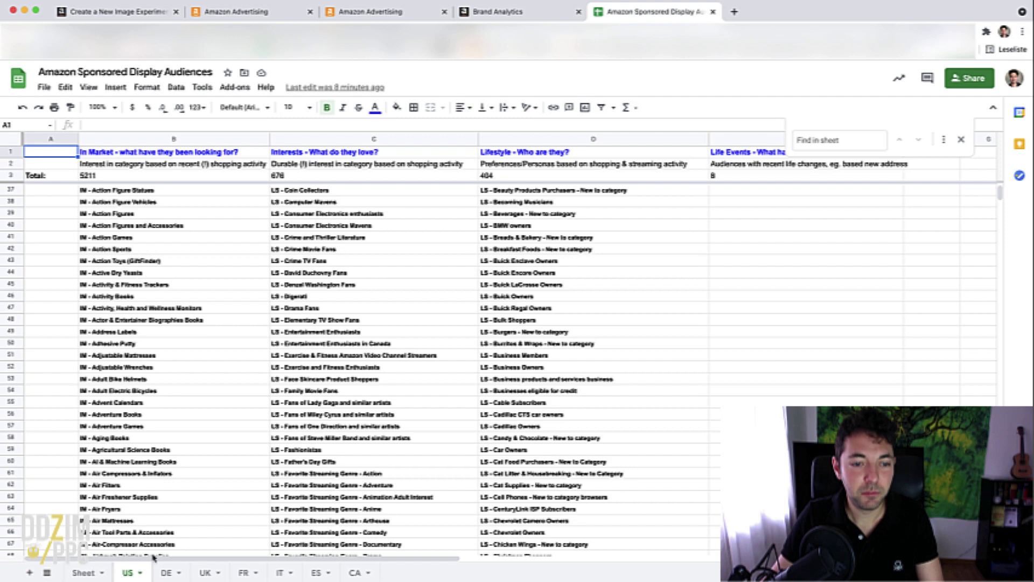
left_click(82, 574)
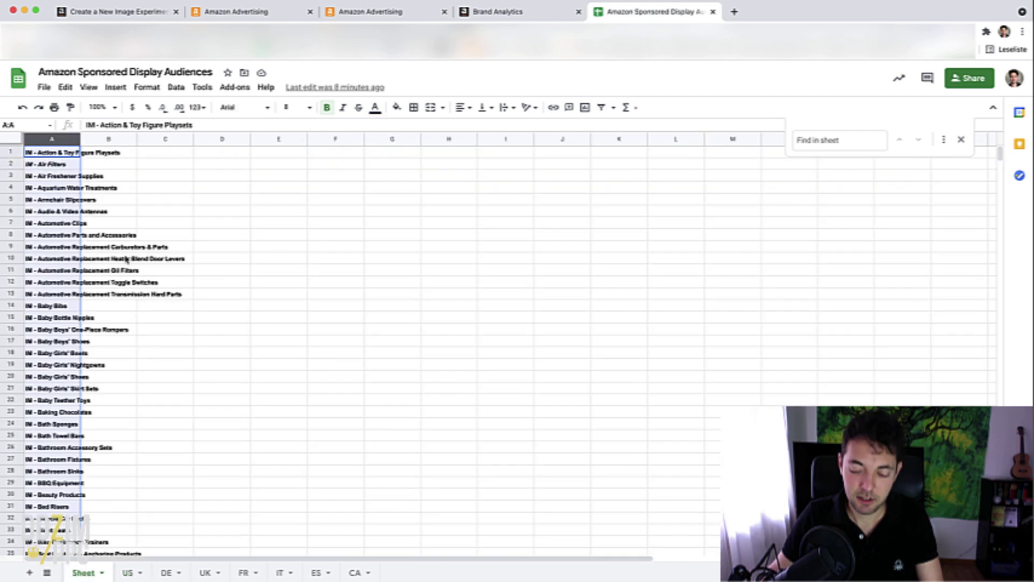
key("Delete")
left_click(102, 164)
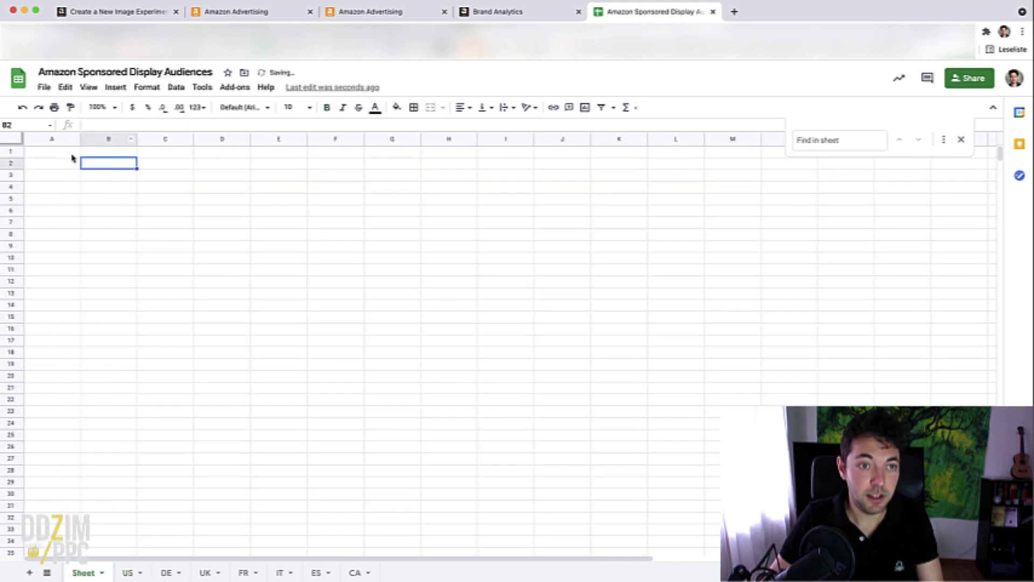
Paste the copied audience list at cell A1 and remove the duplicate rows from it.
left_click(61, 153)
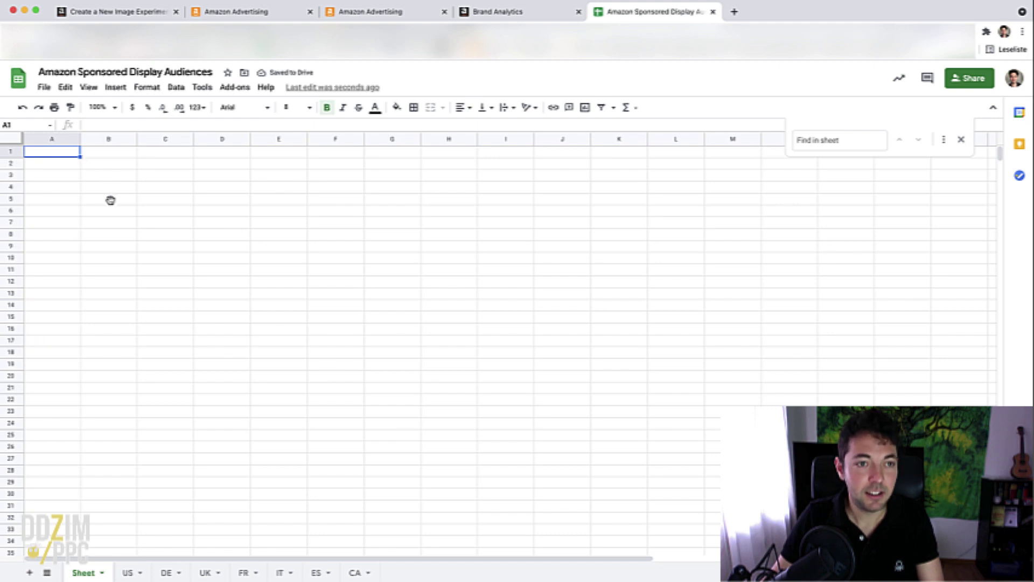
key("super+v")
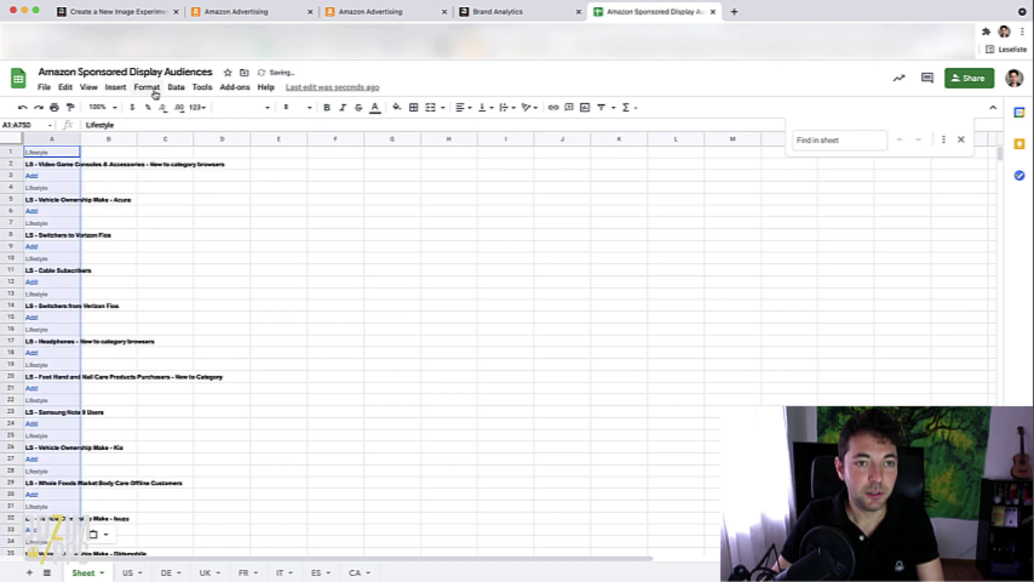
left_click(176, 89)
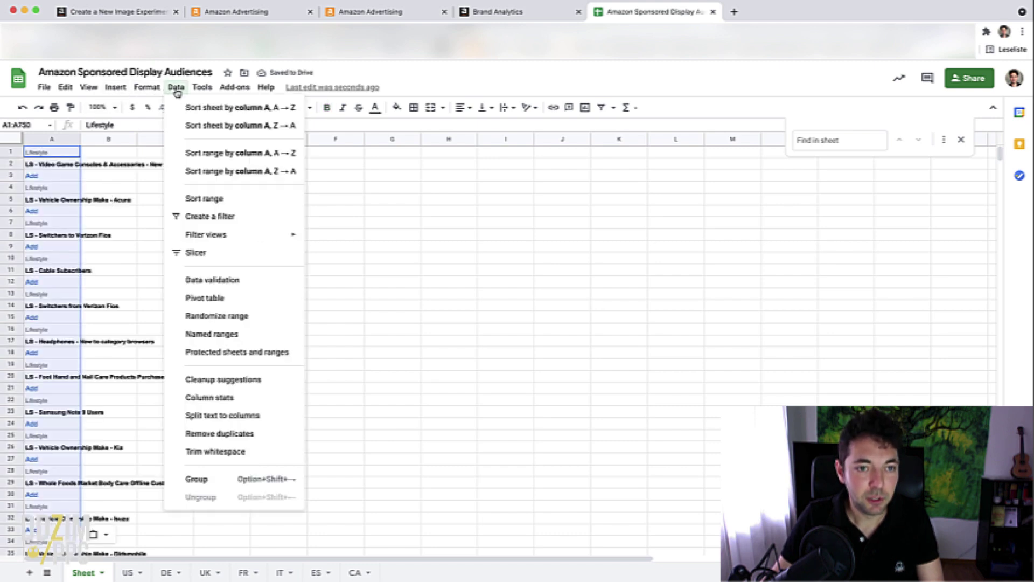
left_click(249, 433)
left_click(551, 393)
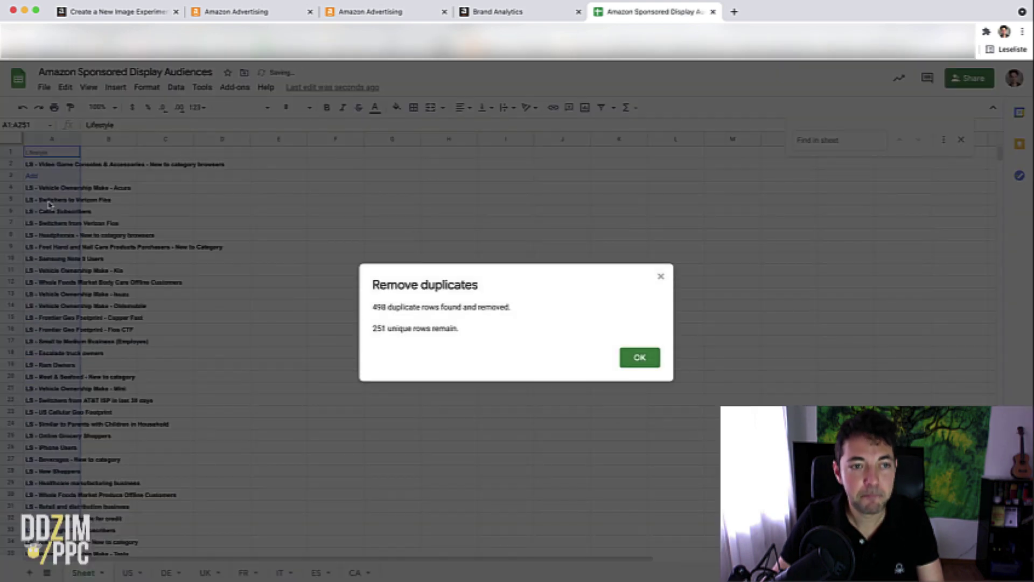
left_click(628, 365)
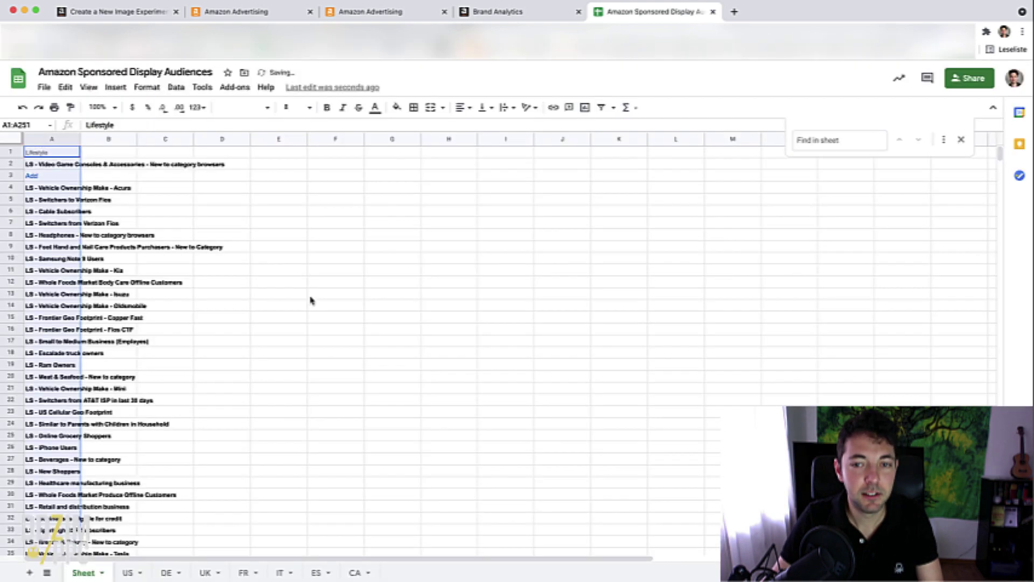
Clear the leftover "Add" entry in A3 and the "Lifestyle" entry in A1.
left_click(49, 176)
key("Delete")
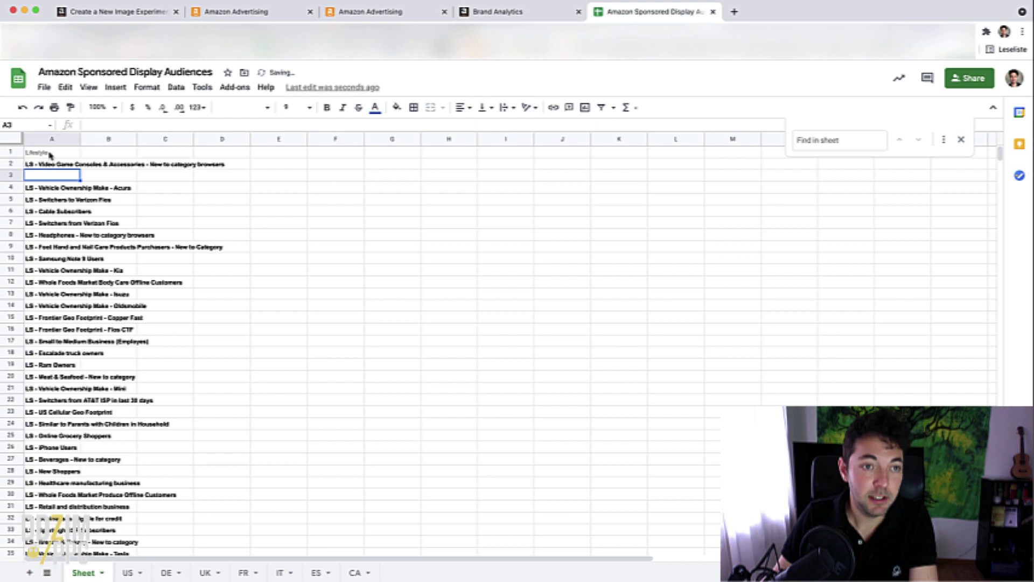
left_click(54, 152)
key("Delete")
left_click(257, 234)
Sort the audience names in column A from A to Z.
left_click(52, 139)
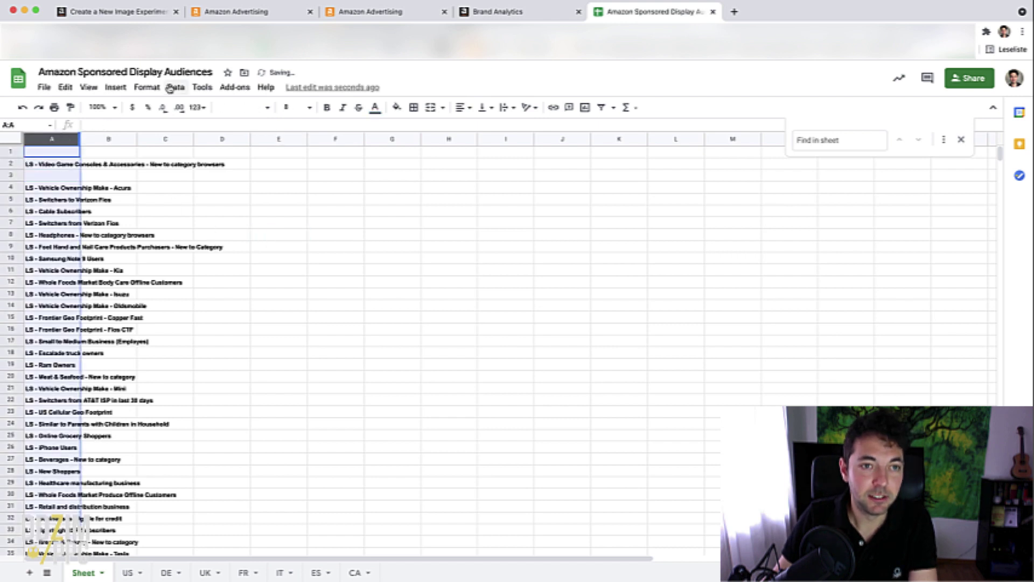
left_click(147, 87)
mouse_move(183, 90)
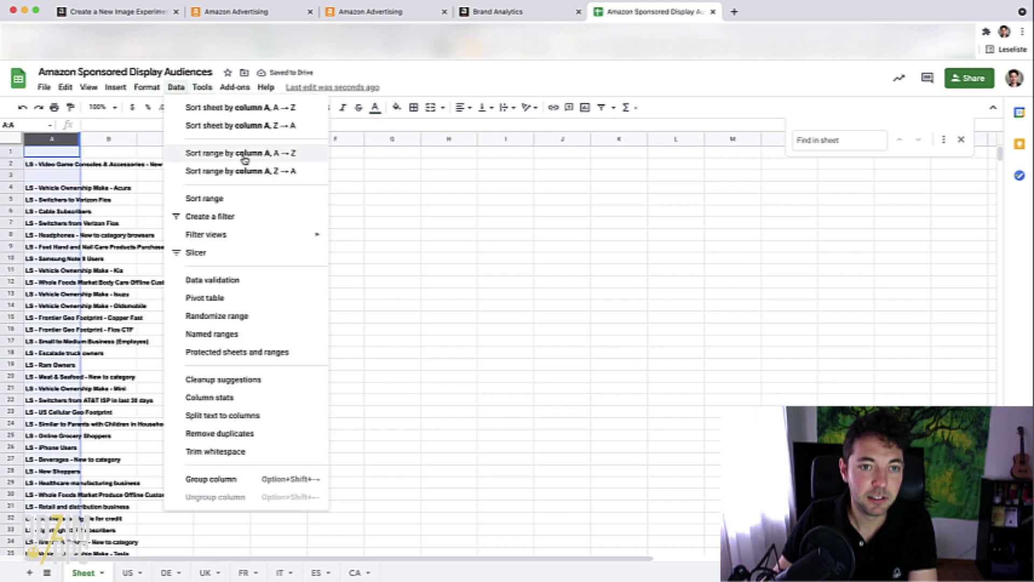
left_click(226, 153)
left_click(380, 262)
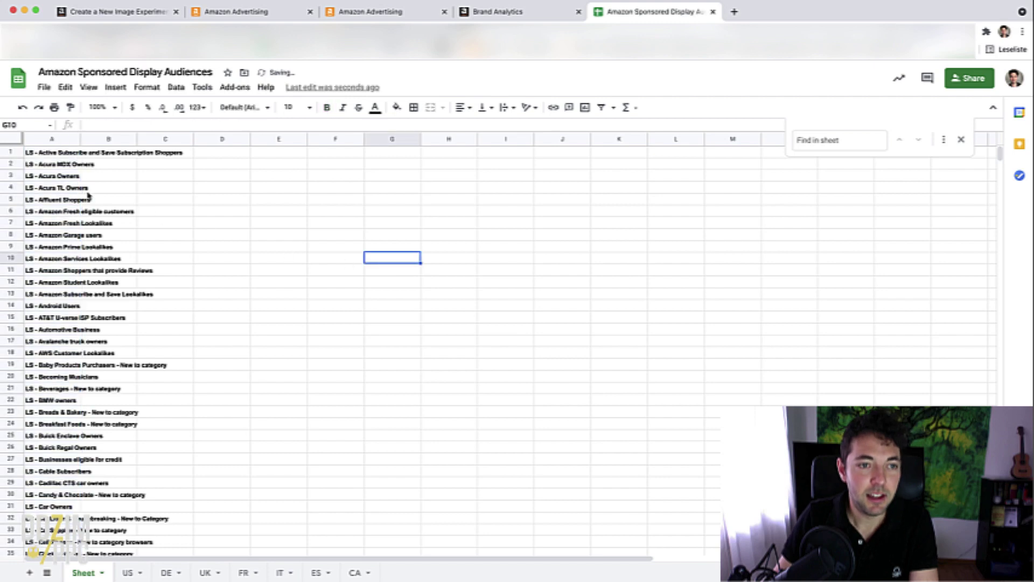
Read through the alphabetical list of Lifestyle audiences in column A.
scroll(89, 195, "down", 5)
scroll(141, 226, "down", 6)
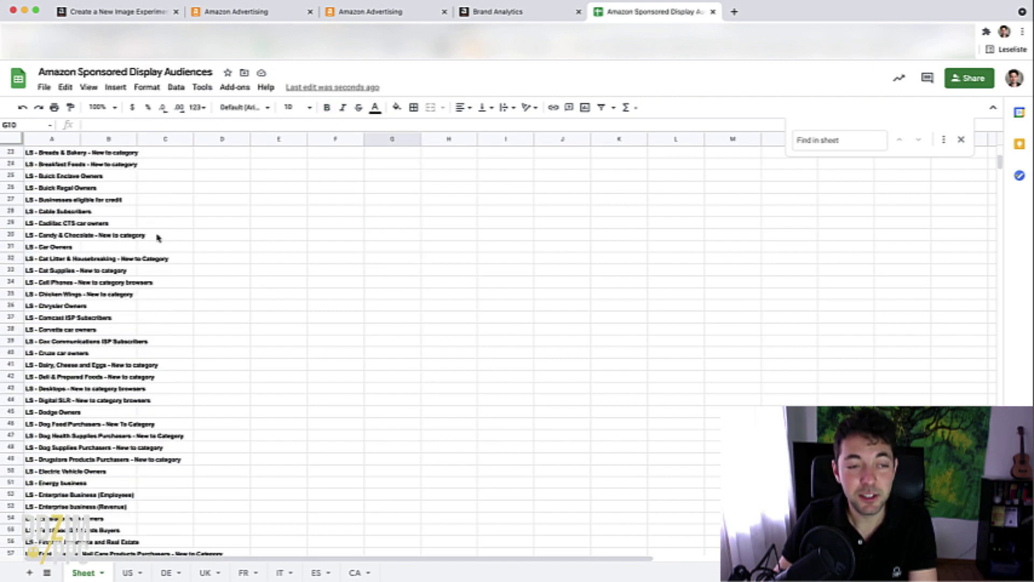
scroll(159, 238, "down", 3)
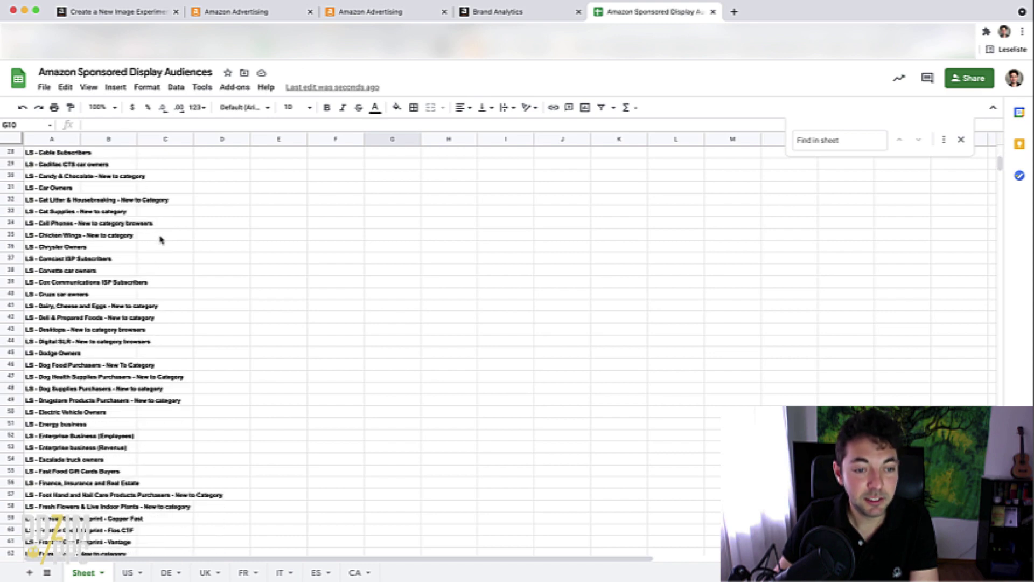
scroll(164, 239, "down", 10)
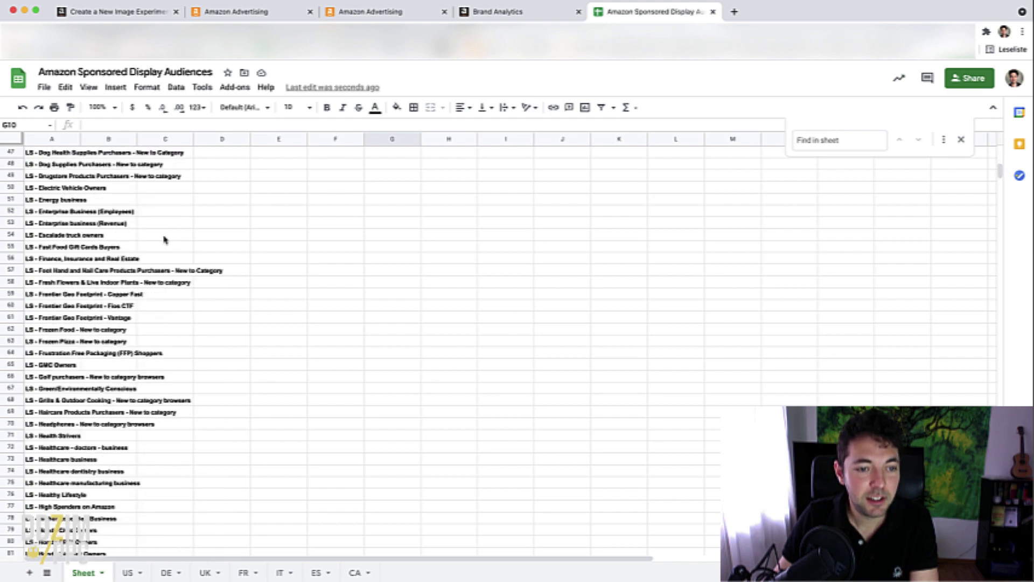
scroll(167, 239, "down", 2)
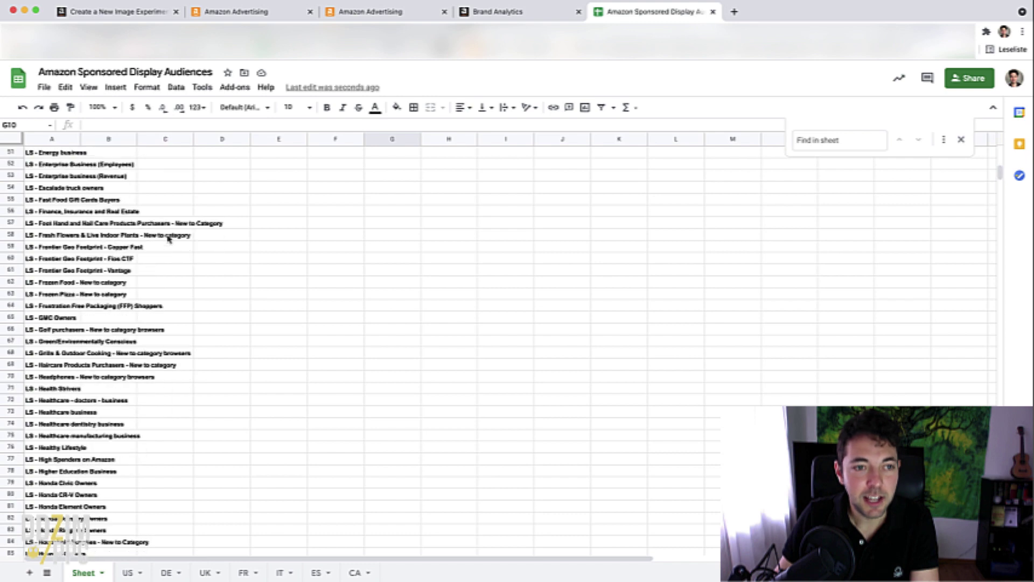
scroll(168, 241, "down", 5)
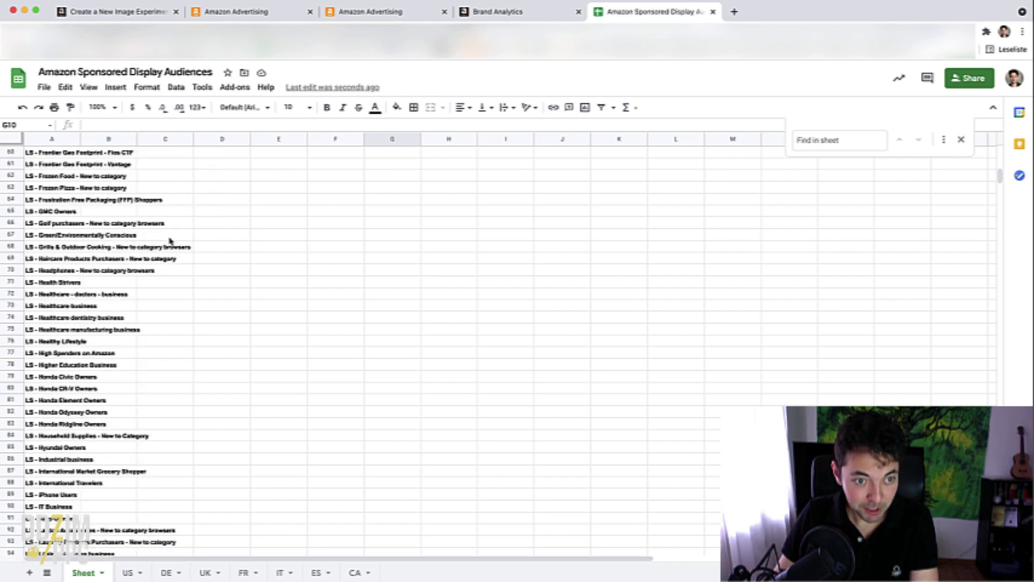
scroll(170, 240, "down", 5)
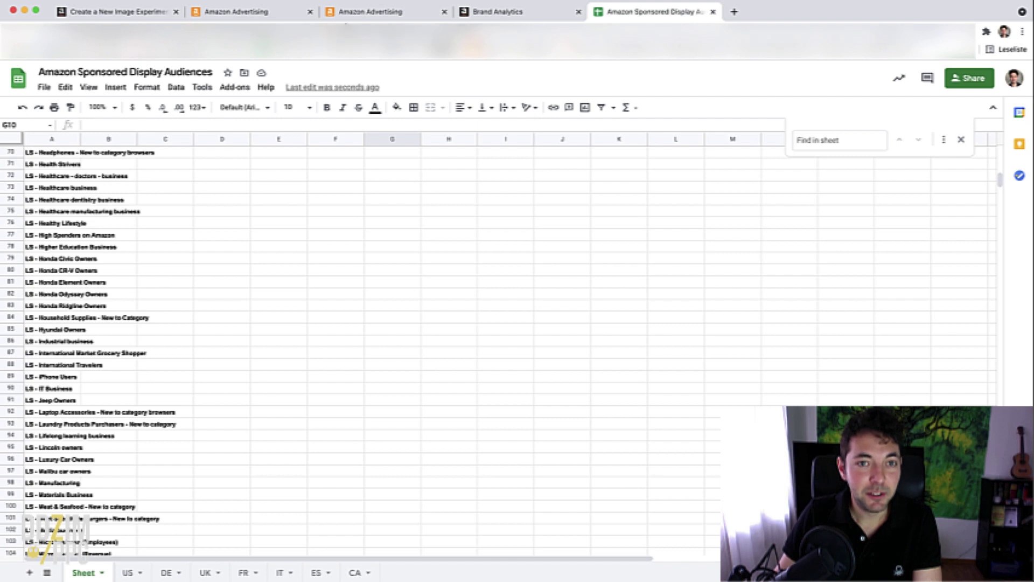
Return to the new campaign in Amazon Advertising and filter the Amazon audiences by In-market.
left_click(373, 18)
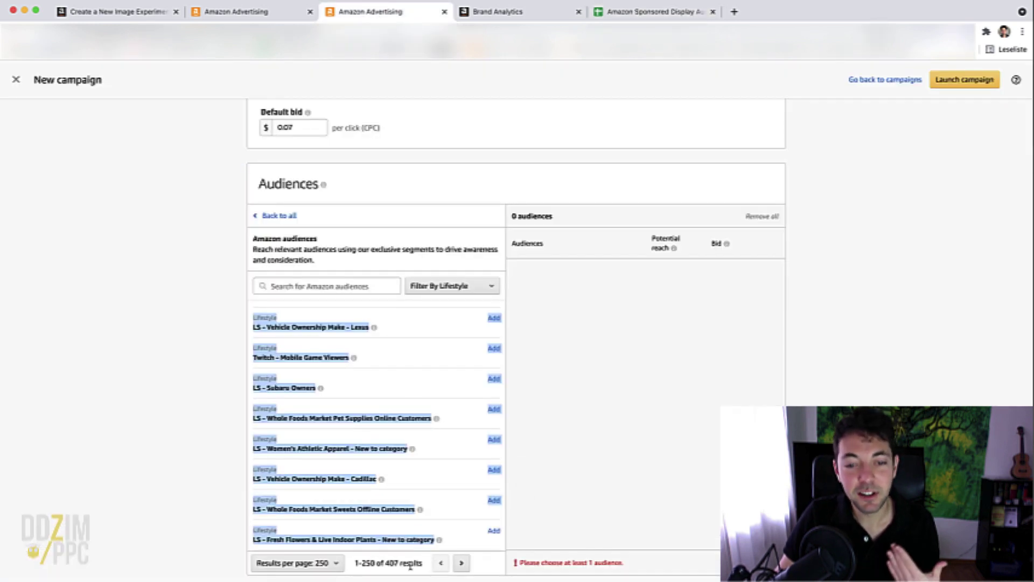
left_click(459, 292)
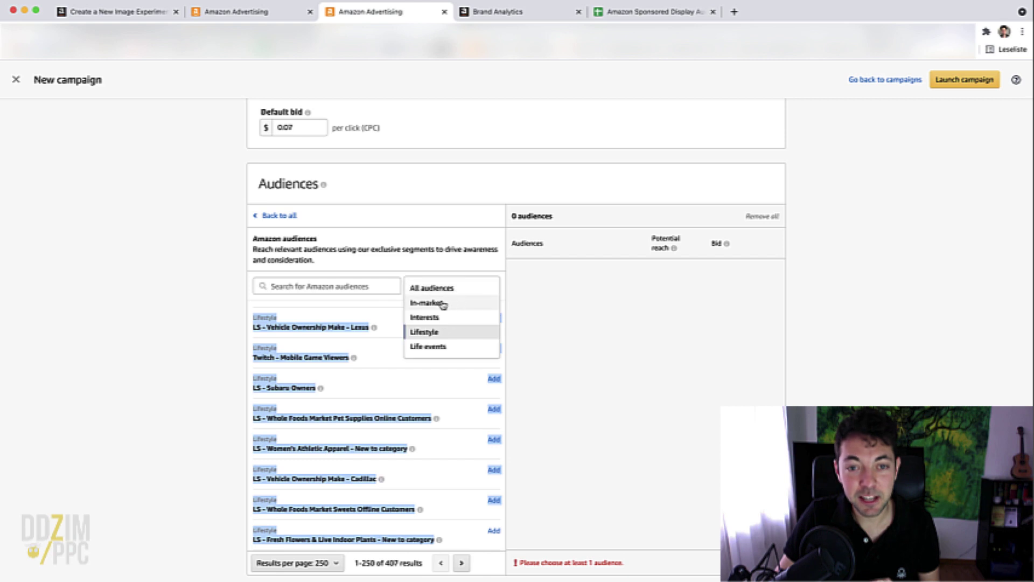
left_click(443, 303)
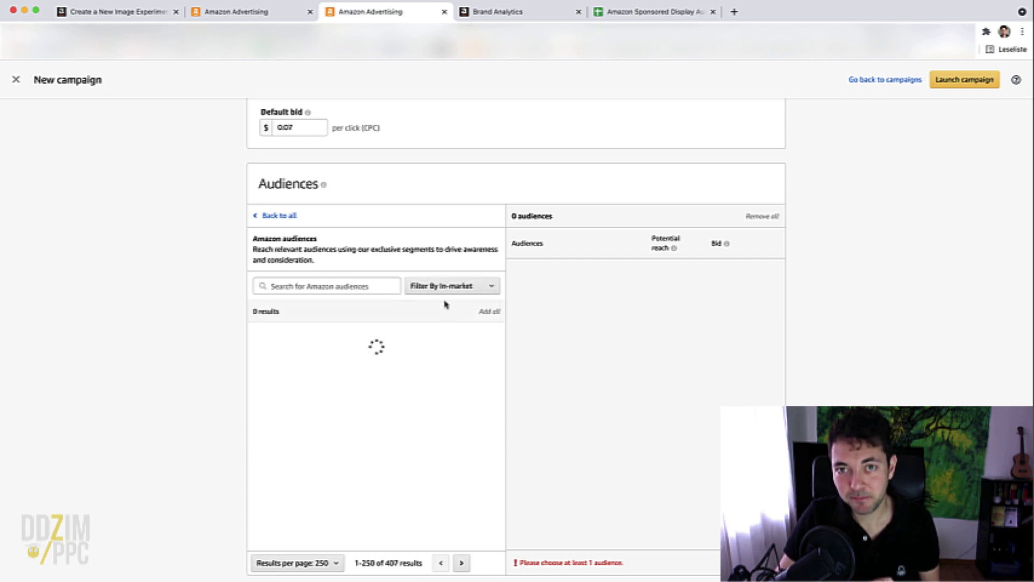
Switch to the Amazon Sponsored Display Audiences spreadsheet and compare the audience totals on the US and UK sheets, ending on US.
left_click(660, 12)
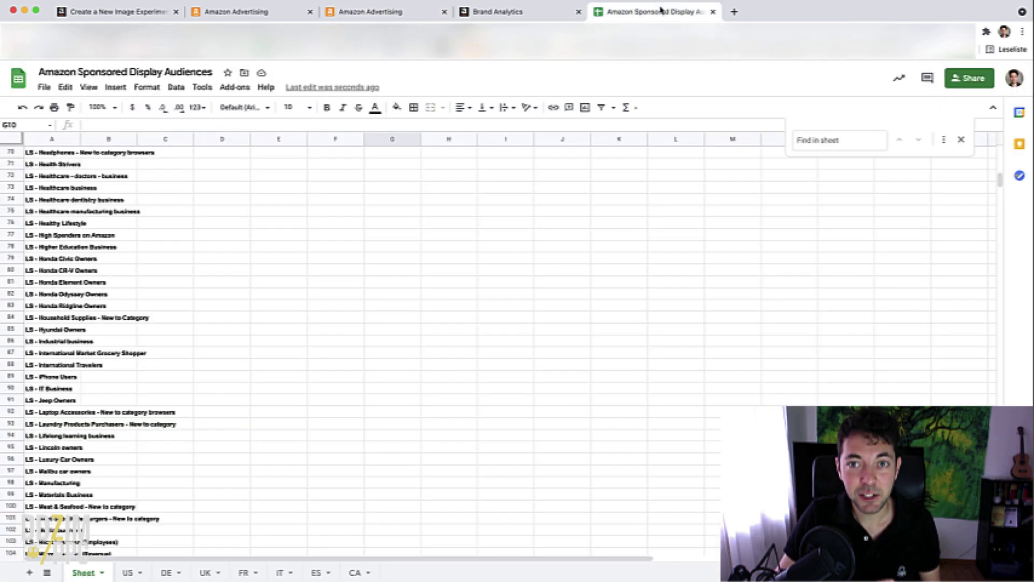
left_click(127, 572)
left_click(167, 573)
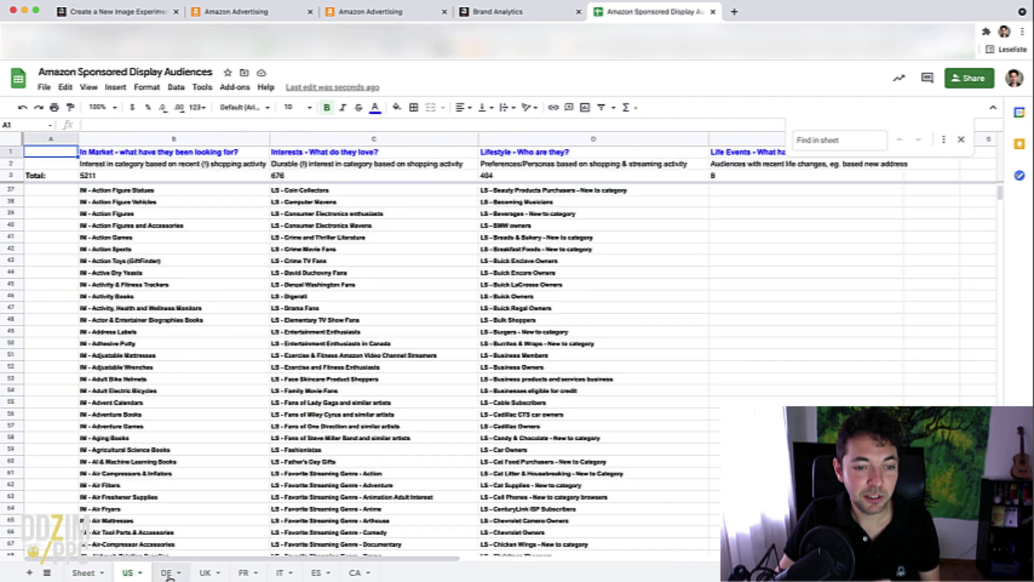
left_click(204, 573)
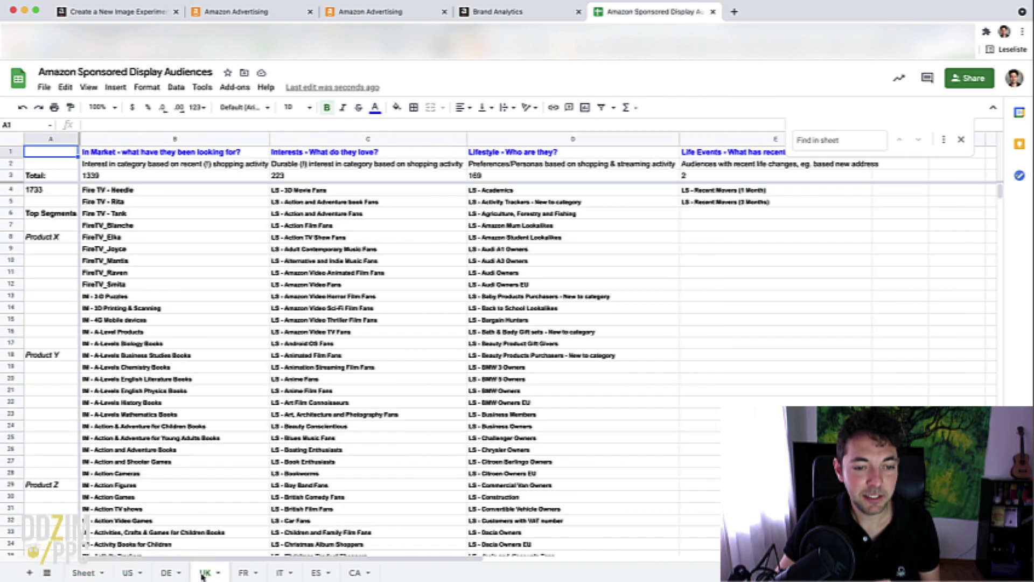
left_click(130, 573)
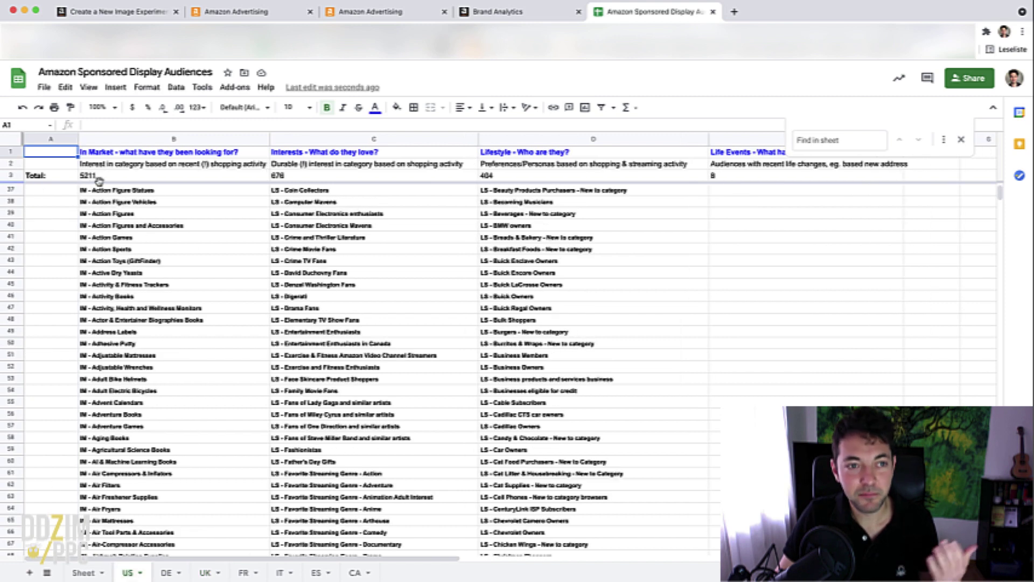
scroll(67, 204, "up", 10)
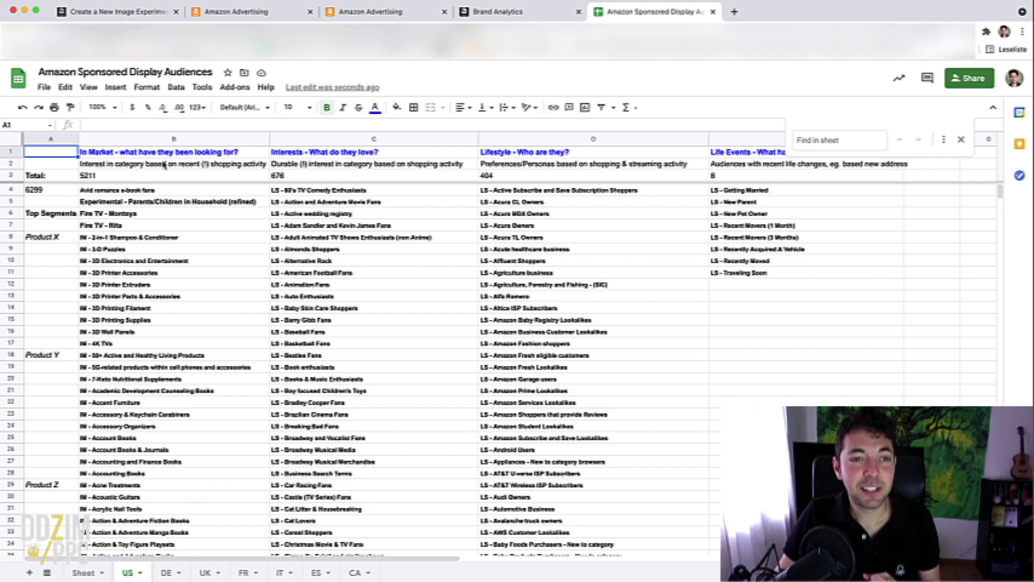
Highlight the word "recent" in the In Market description in B2, then select the In Market heading in B1.
left_click(197, 168)
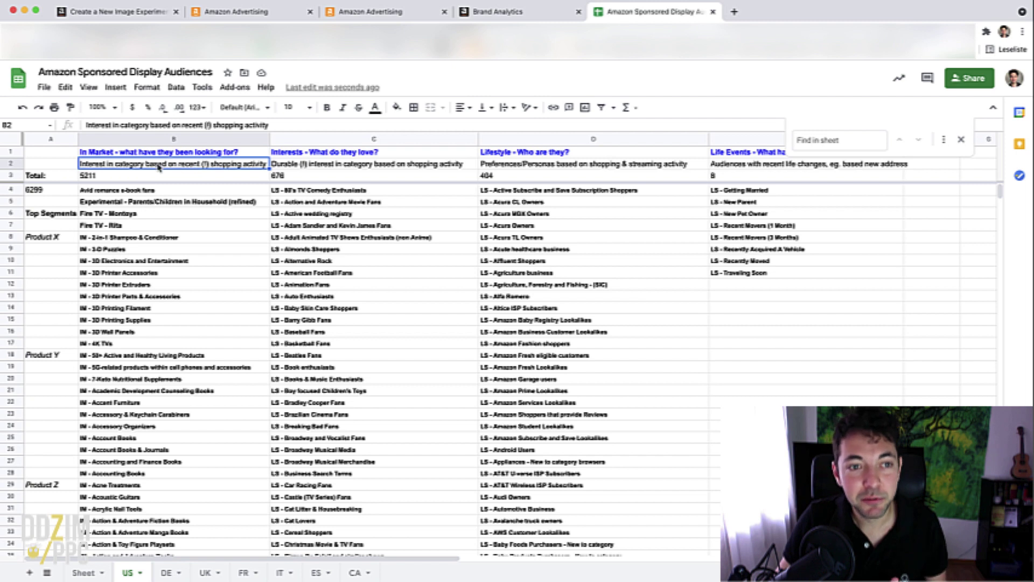
double_click(188, 166)
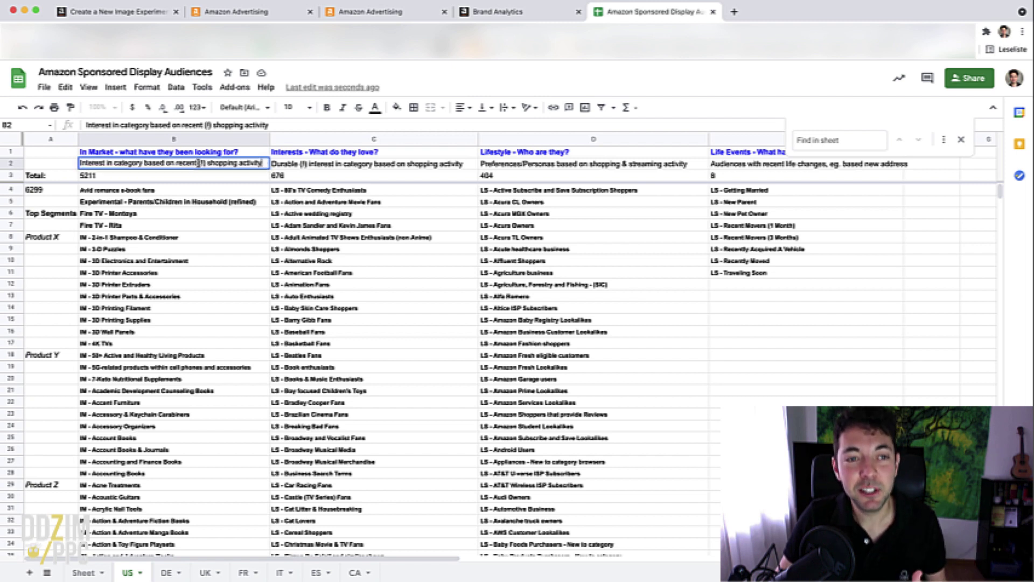
double_click(180, 164)
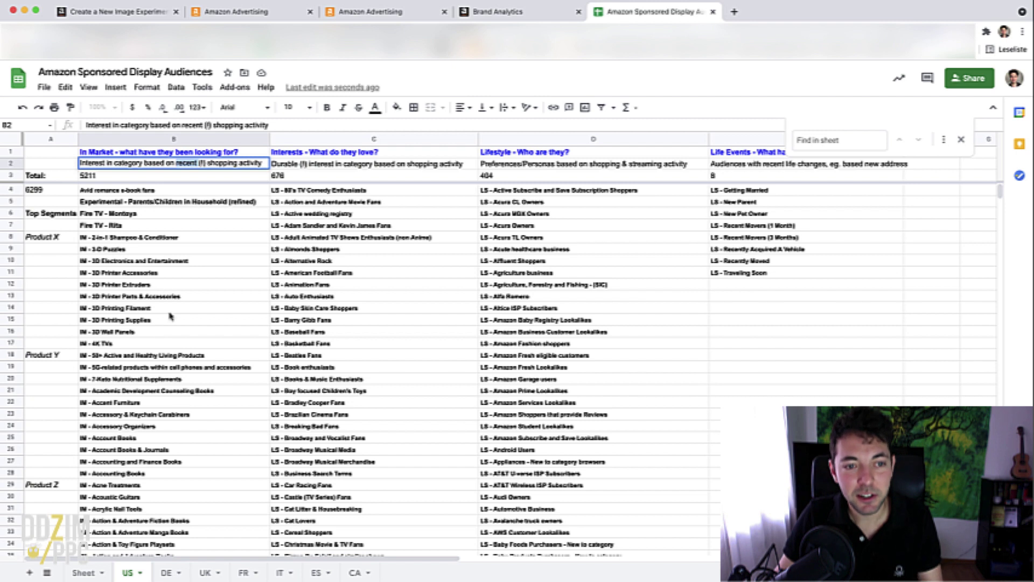
left_click(151, 153)
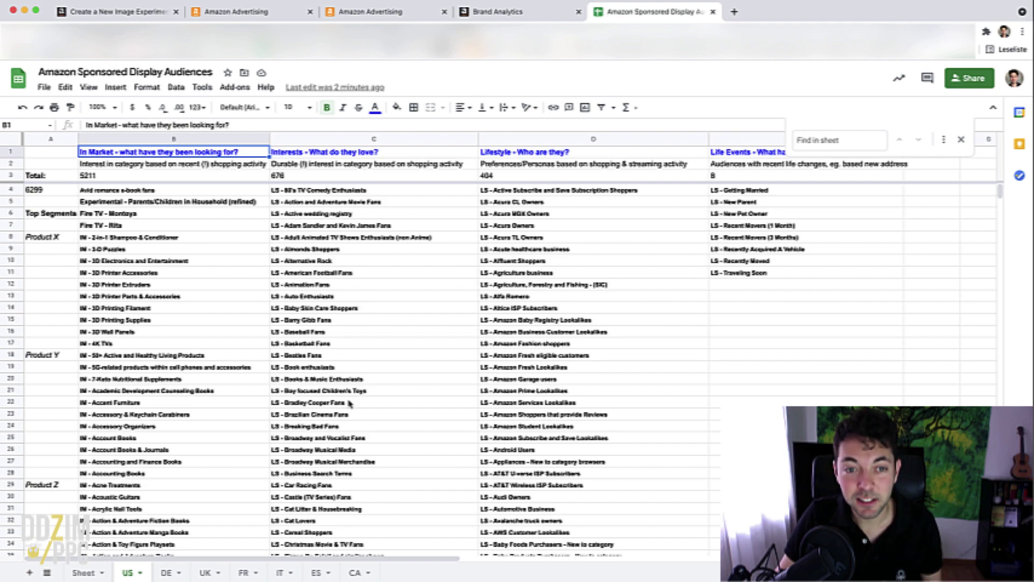
Read through the In Market, Interests and Lifestyle audience lists on the US sheet and return to their first rows.
scroll(352, 345, "down", 20)
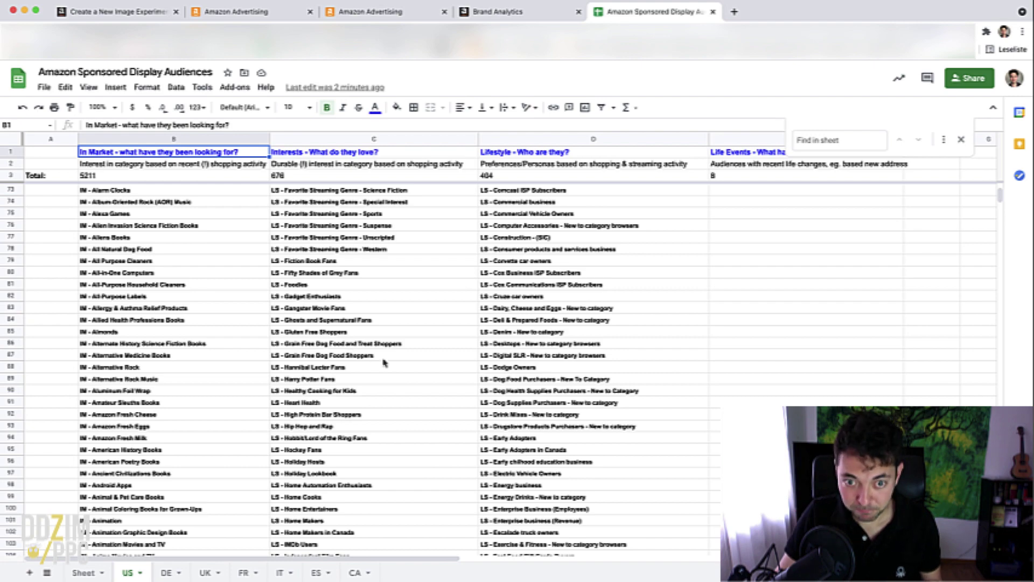
scroll(385, 355, "up", 18)
scroll(390, 346, "up", 2)
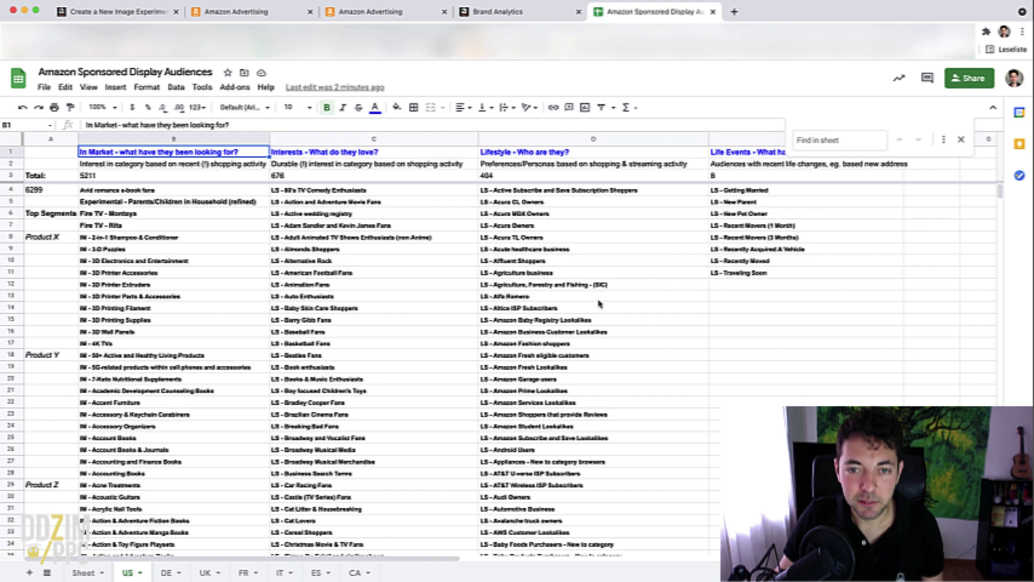
scroll(544, 272, "down", 5)
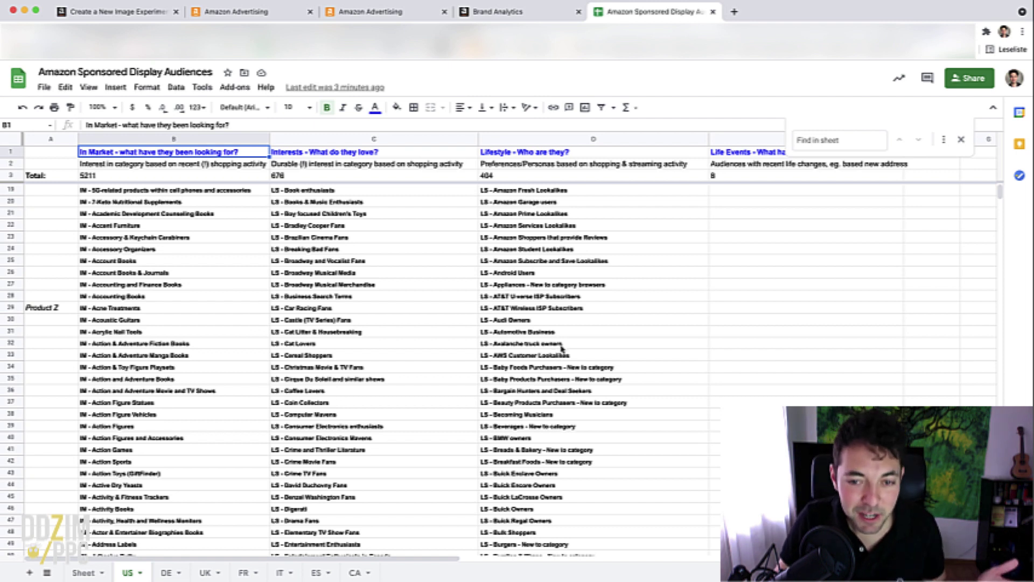
scroll(561, 347, "down", 5)
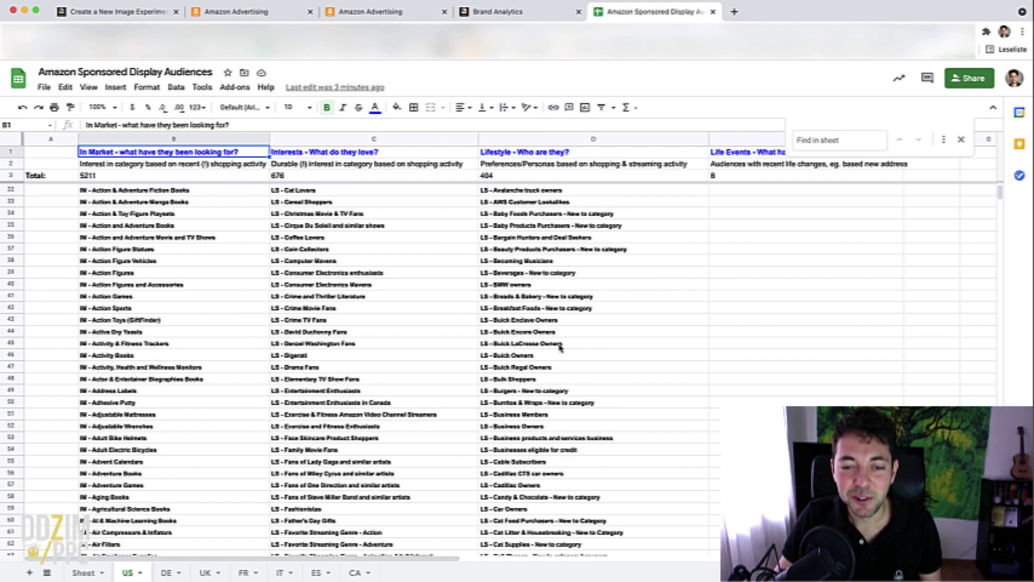
scroll(561, 348, "down", 10)
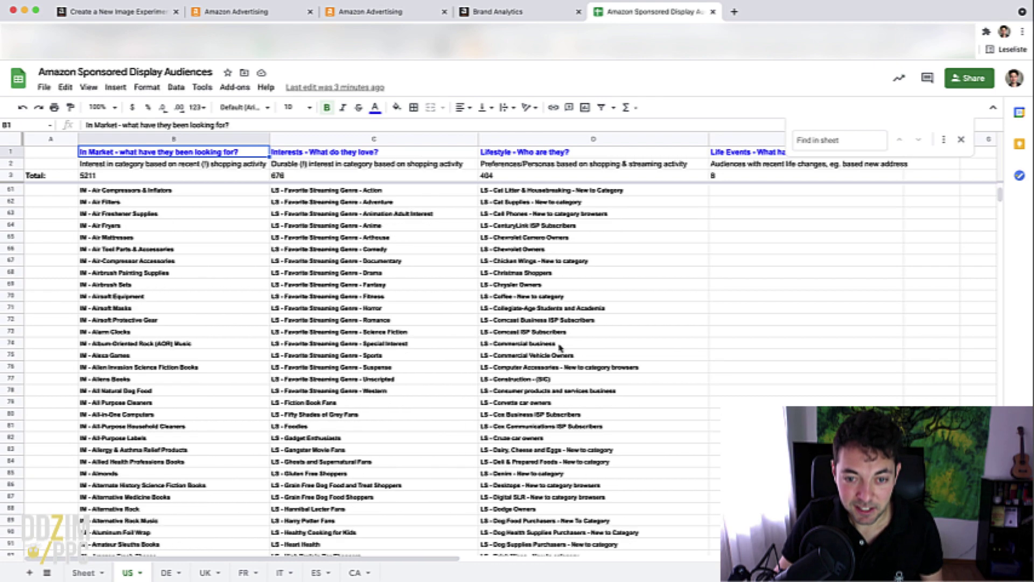
scroll(560, 348, "down", 6)
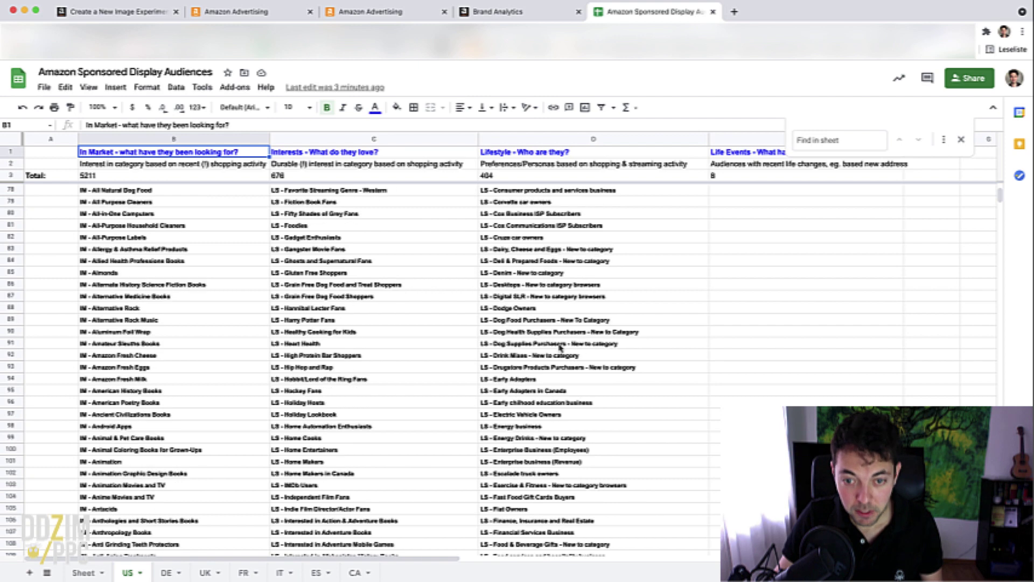
scroll(561, 347, "up", 20)
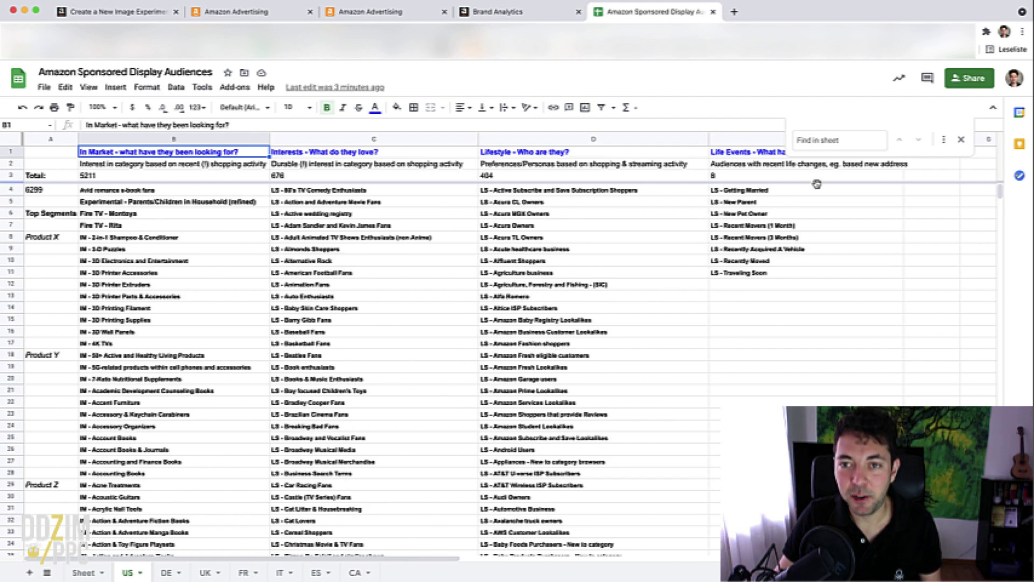
Close the find-in-sheet box and look further down the US audience lists.
left_click(961, 139)
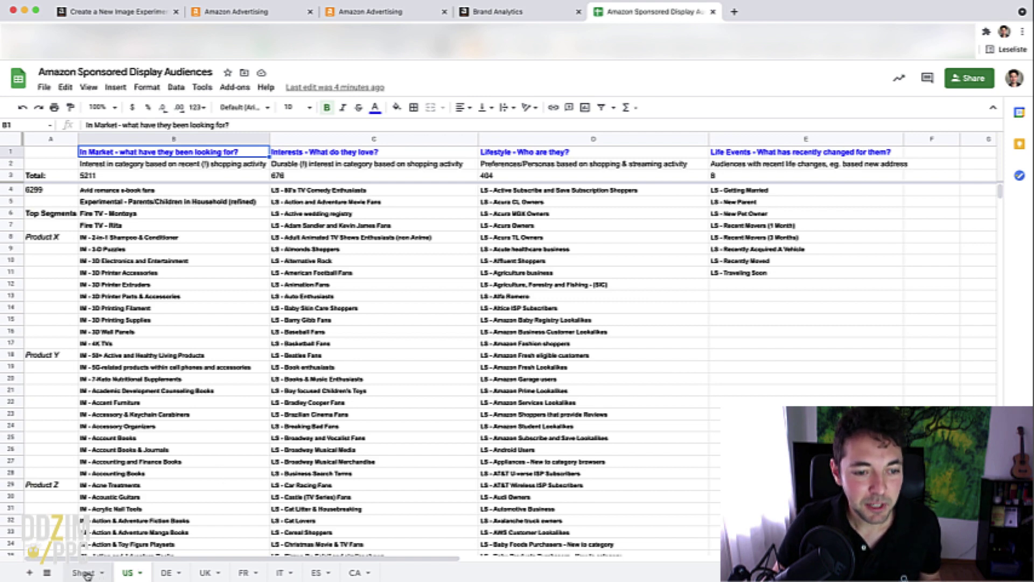
scroll(140, 484, "down", 5)
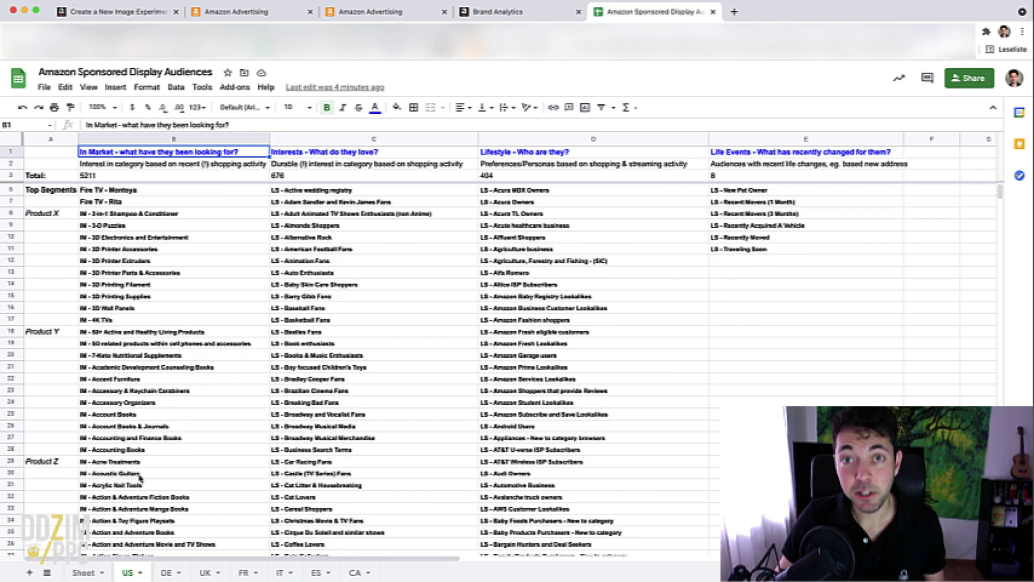
scroll(140, 478, "down", 1)
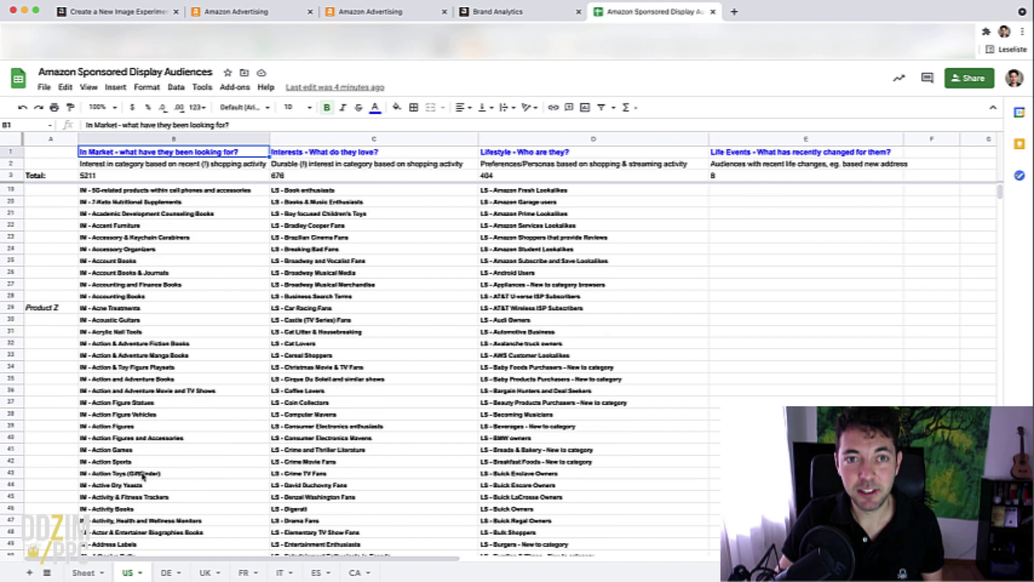
Return to the new campaign in Amazon Advertising and add the In-market audiences Replacement Upright Vacuum Filters, Nonfiction Books and Boy's Apparel.
left_click(369, 16)
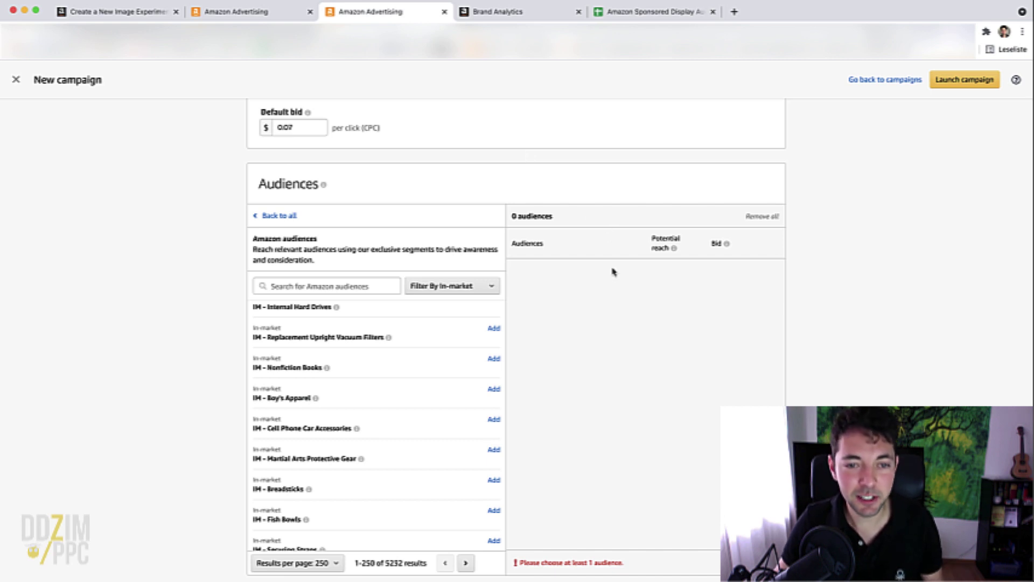
left_click(495, 330)
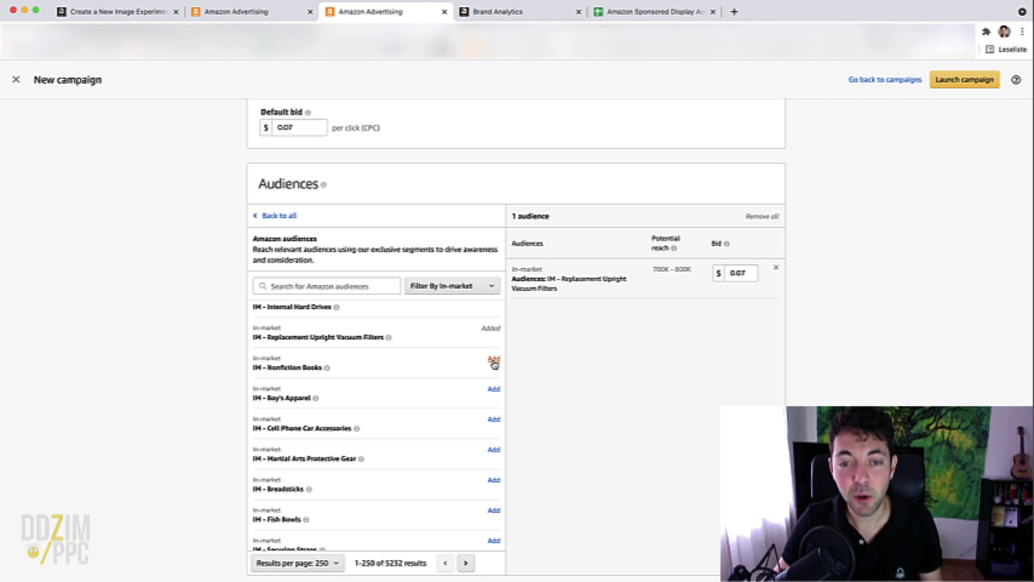
left_click(494, 362)
left_click(494, 392)
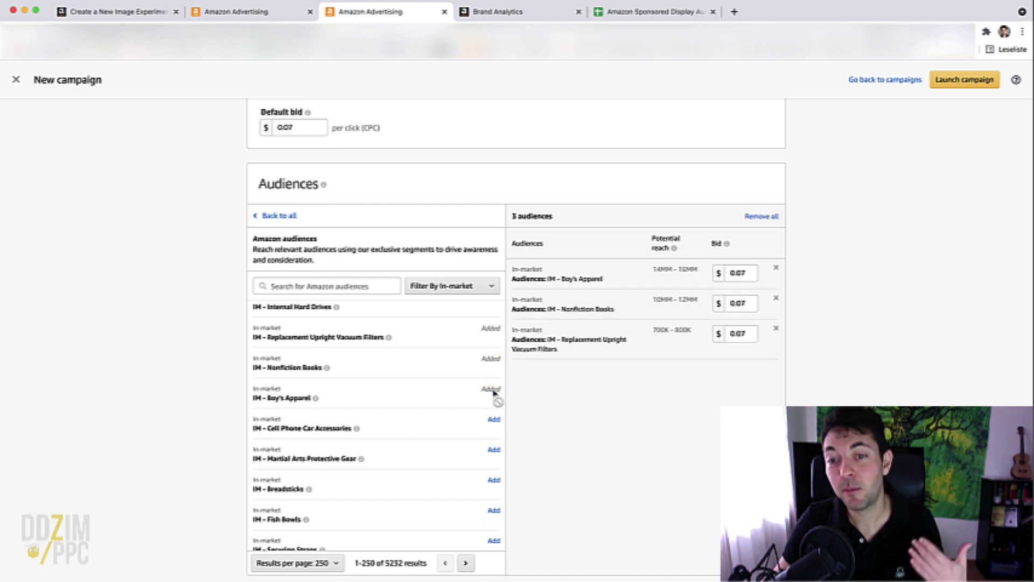
Clear the In-market filter and expand the audience tree through In-market and Books & Magazines to Digital Text.
left_click(461, 286)
left_click(443, 293)
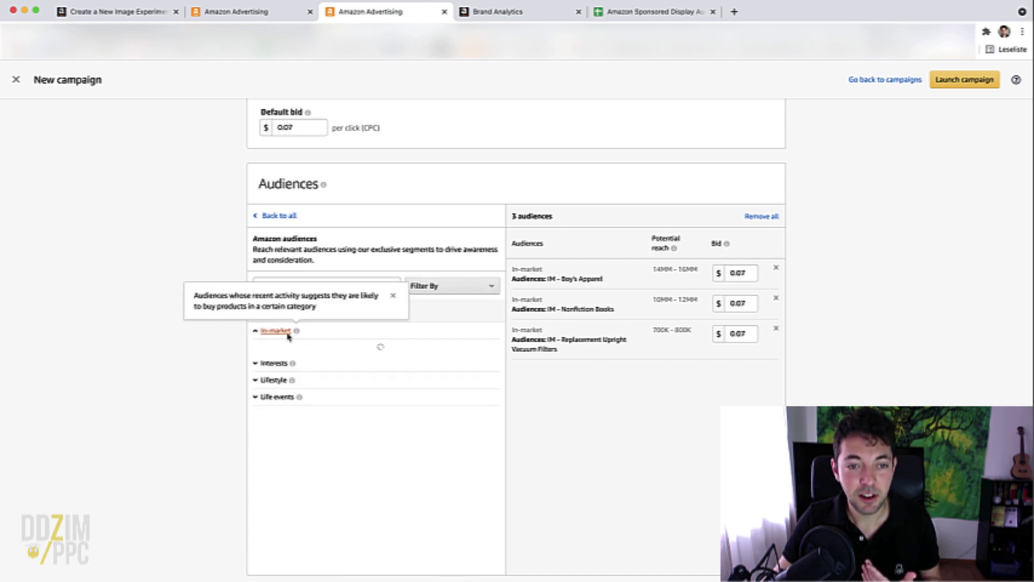
left_click(288, 333)
left_click(303, 367)
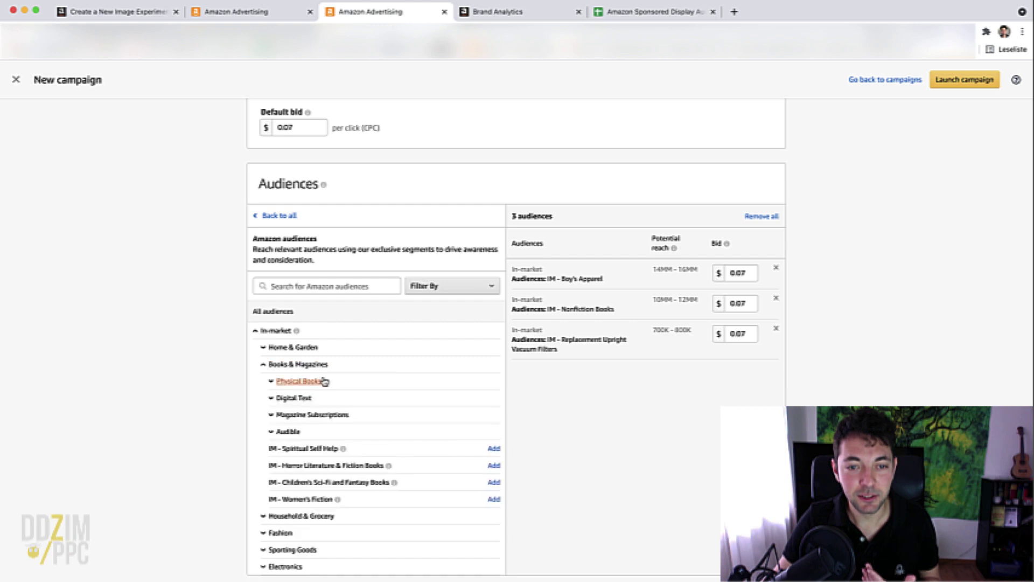
left_click(300, 400)
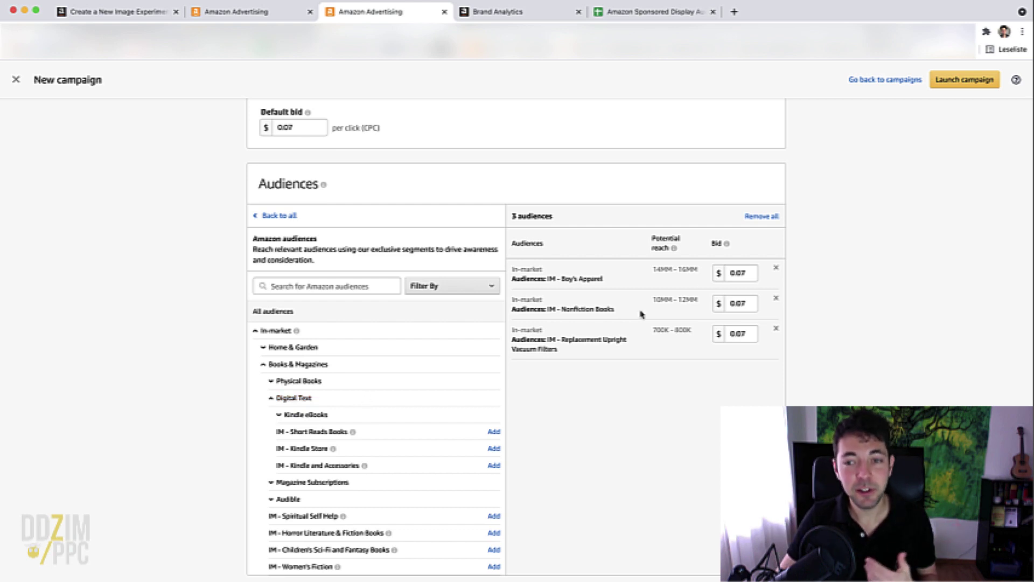
scroll(717, 275, "down", 1)
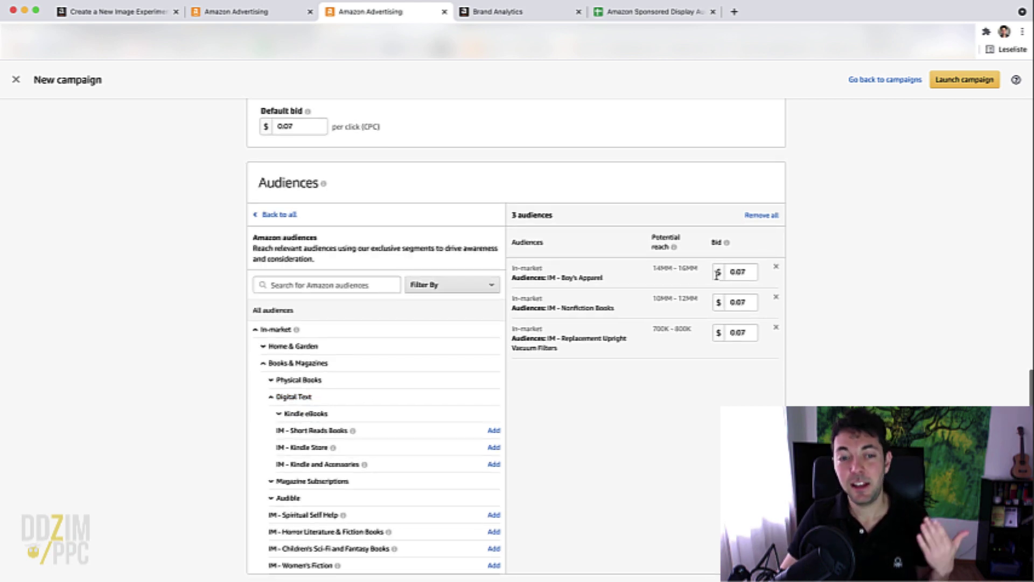
scroll(509, 383, "up", 1)
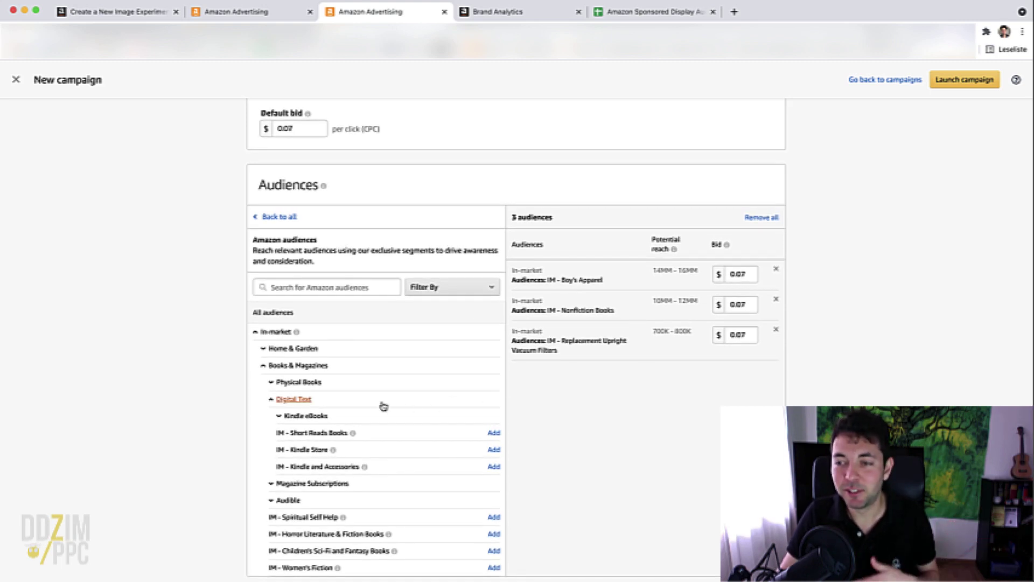
scroll(384, 406, "up", 1)
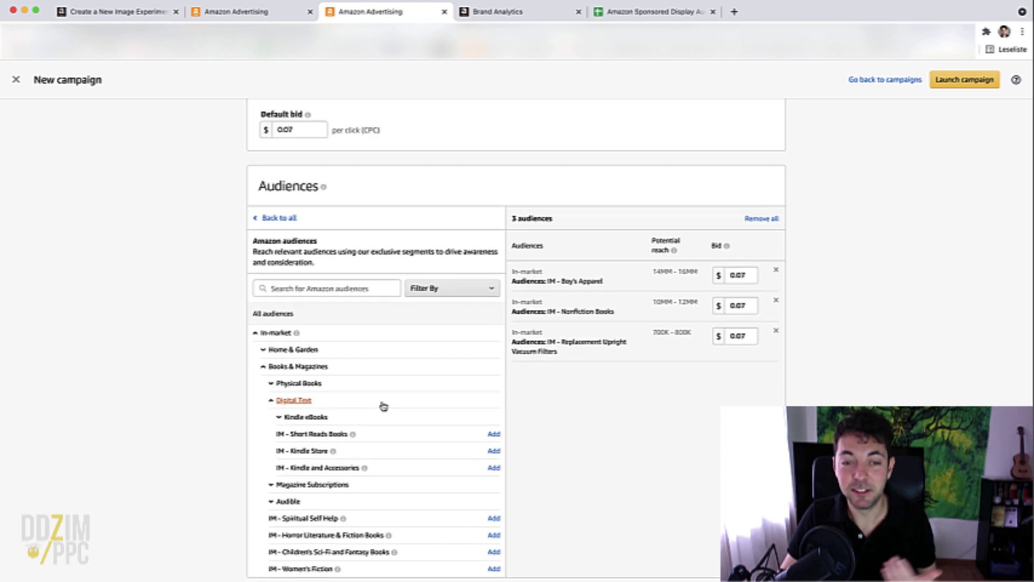
scroll(381, 405, "up", 1)
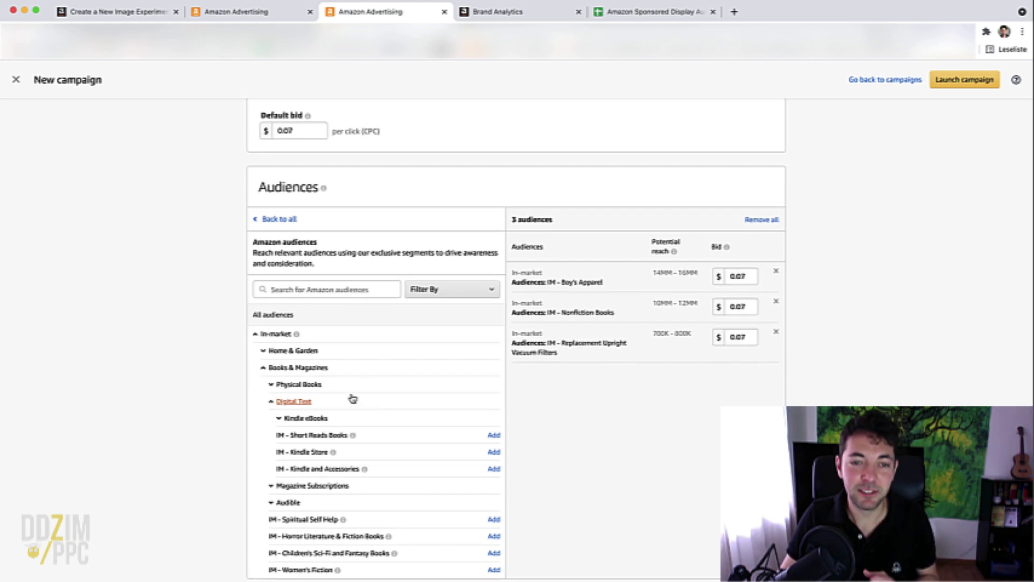
scroll(264, 350, "up", 1)
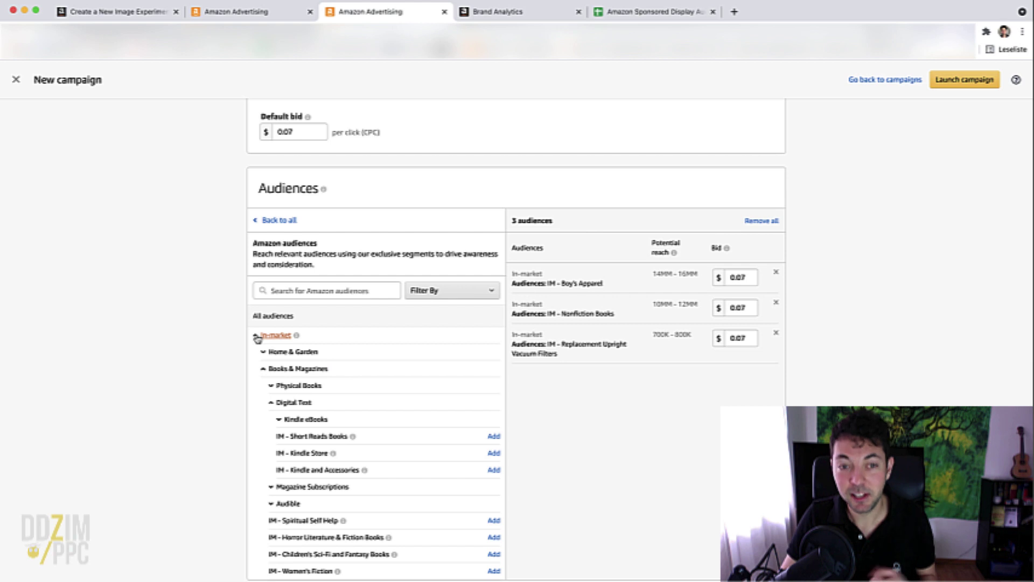
scroll(283, 350, "down", 1)
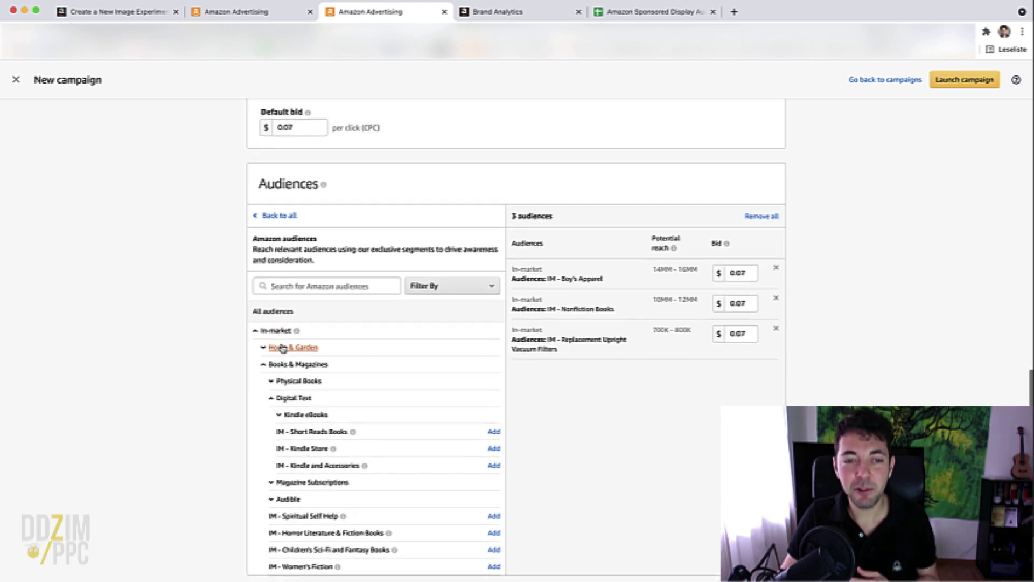
scroll(282, 349, "down", 1)
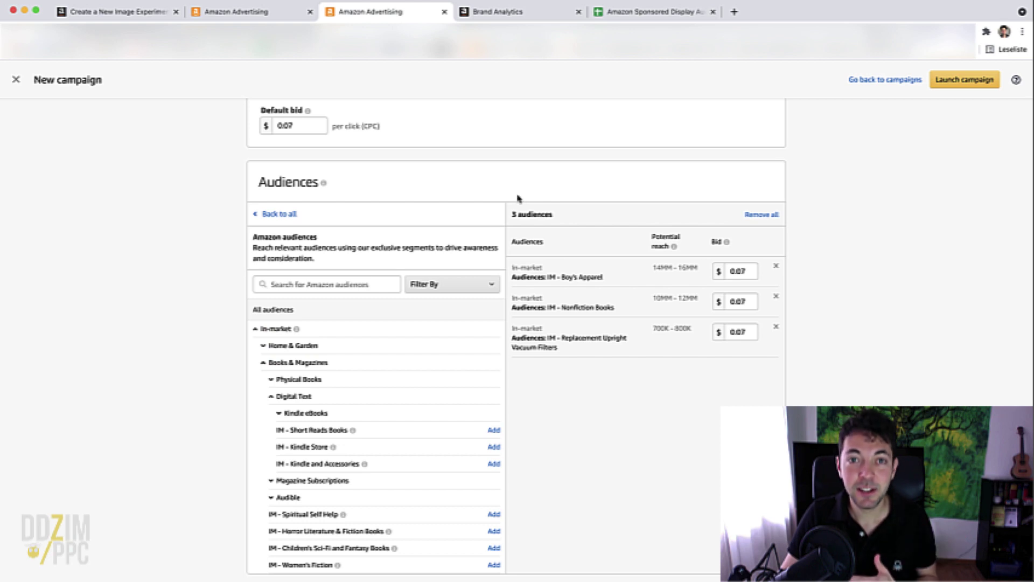
Switch to Brand Analytics and examine the Age chart in the Demographics report.
left_click(525, 19)
left_click(520, 15)
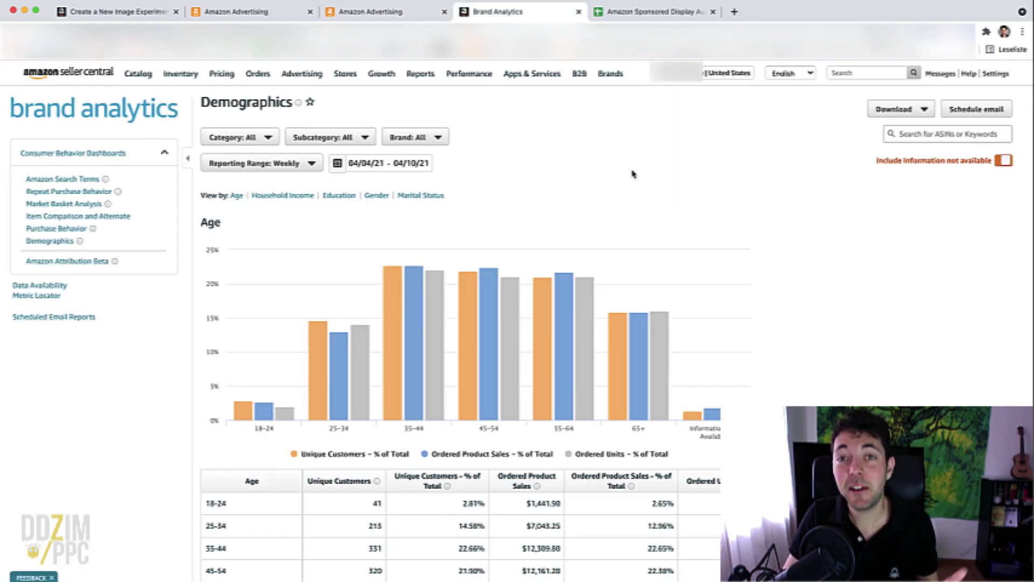
mouse_move(609, 76)
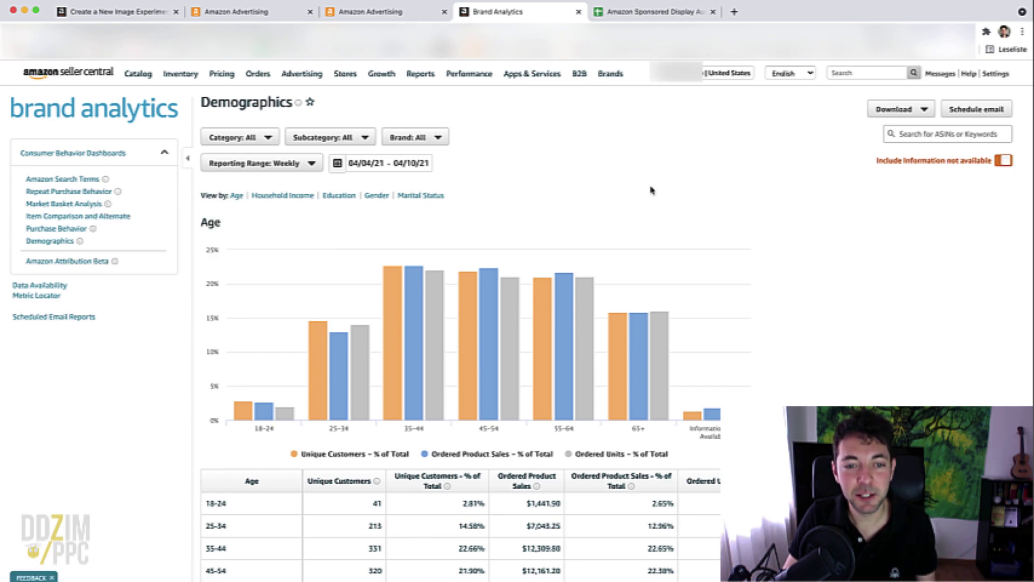
mouse_move(744, 255)
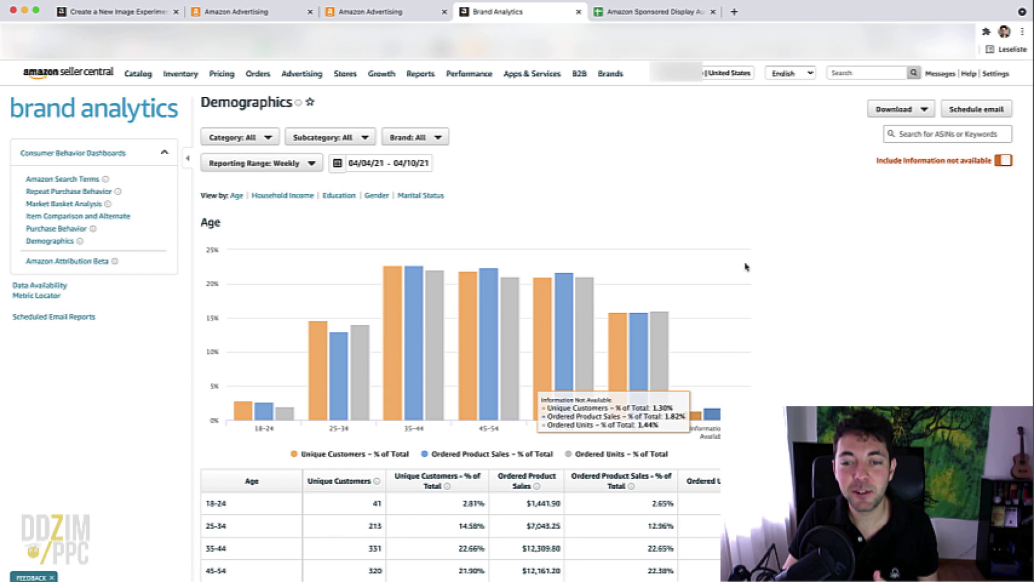
Examine the Age table in the Demographics report and mark the 35-44 age group.
scroll(746, 268, "down", 2)
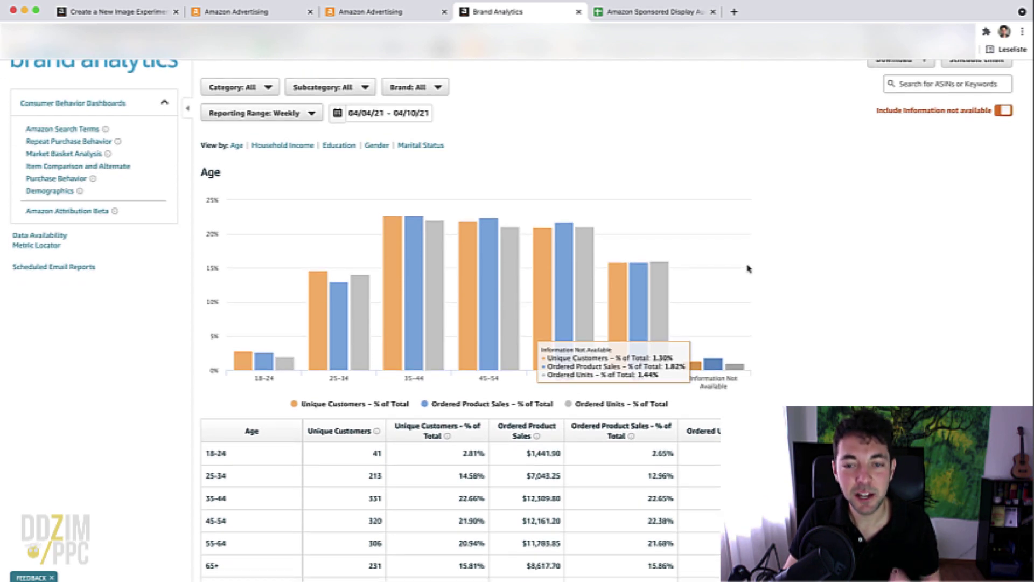
scroll(748, 267, "down", 2)
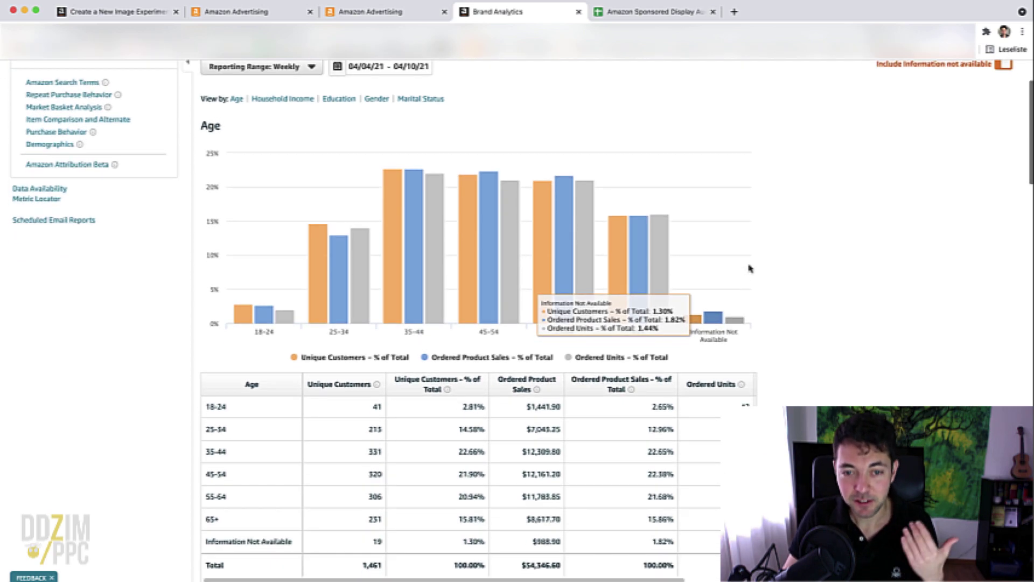
scroll(840, 321, "up", 4)
scroll(841, 321, "down", 5)
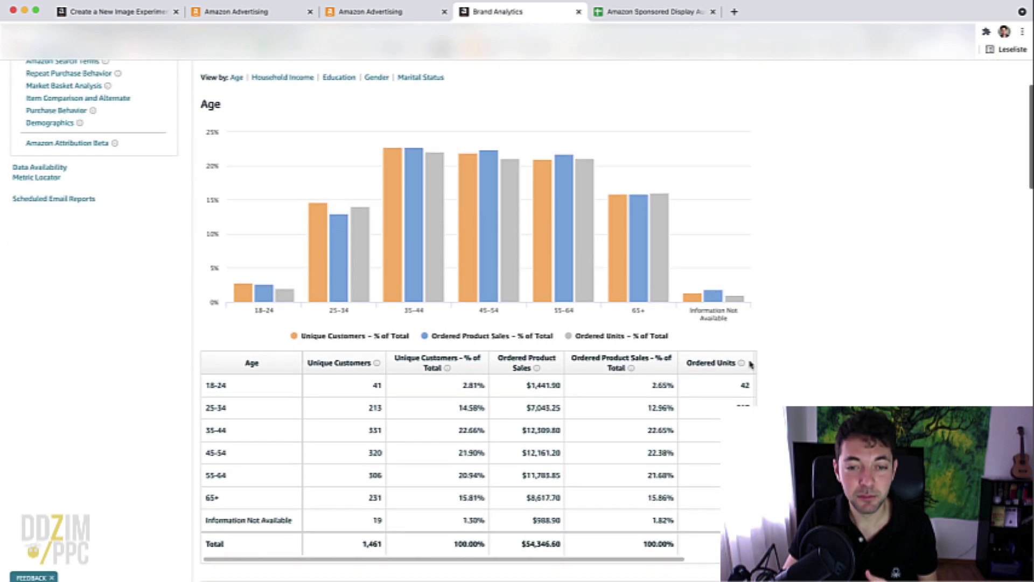
left_click_drag(282, 431, 214, 429)
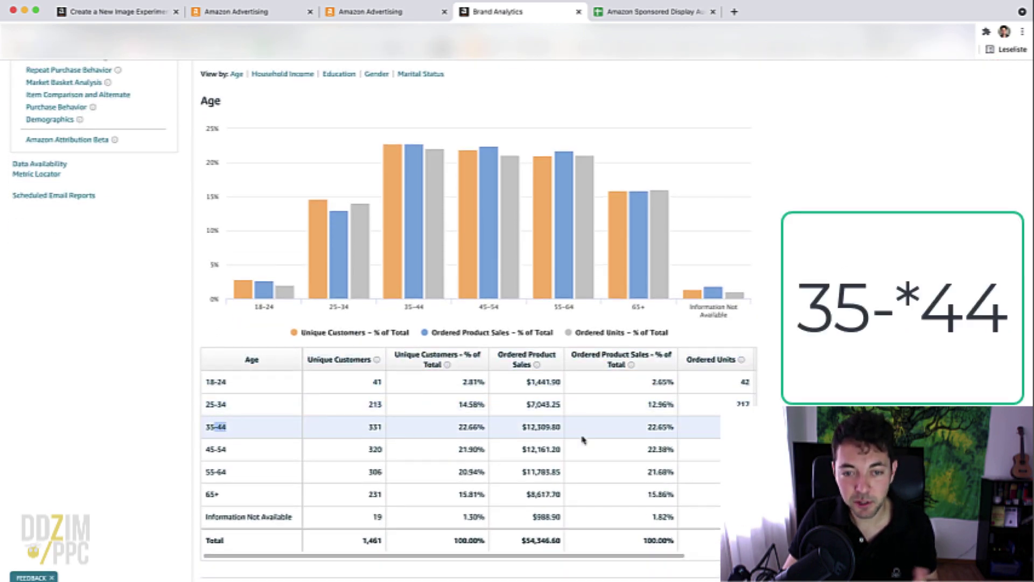
Look through the Education and Gender breakdowns further down the Demographics report, checking the High School Graduate figures.
scroll(582, 439, "down", 6)
scroll(478, 320, "down", 10)
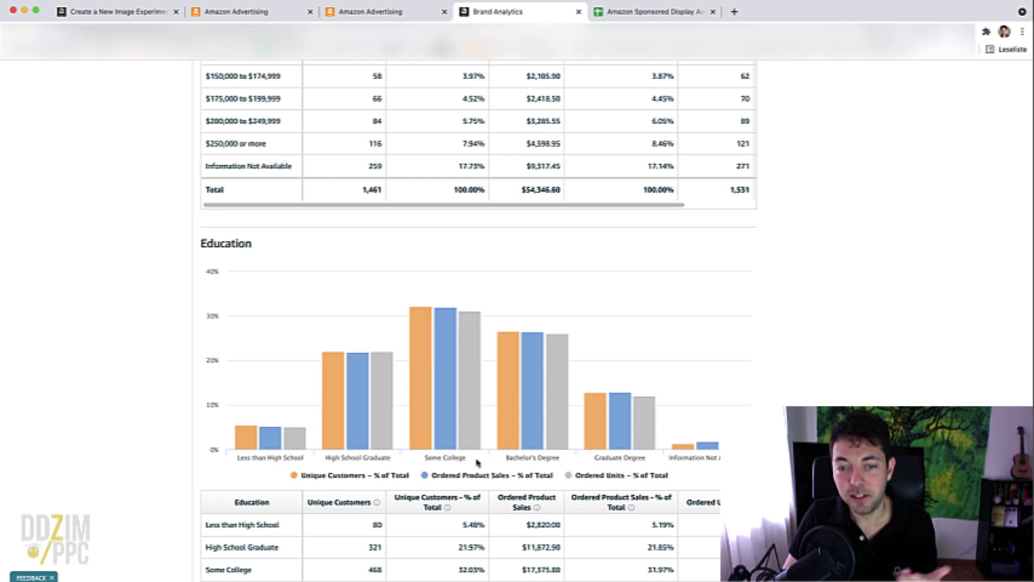
mouse_move(370, 454)
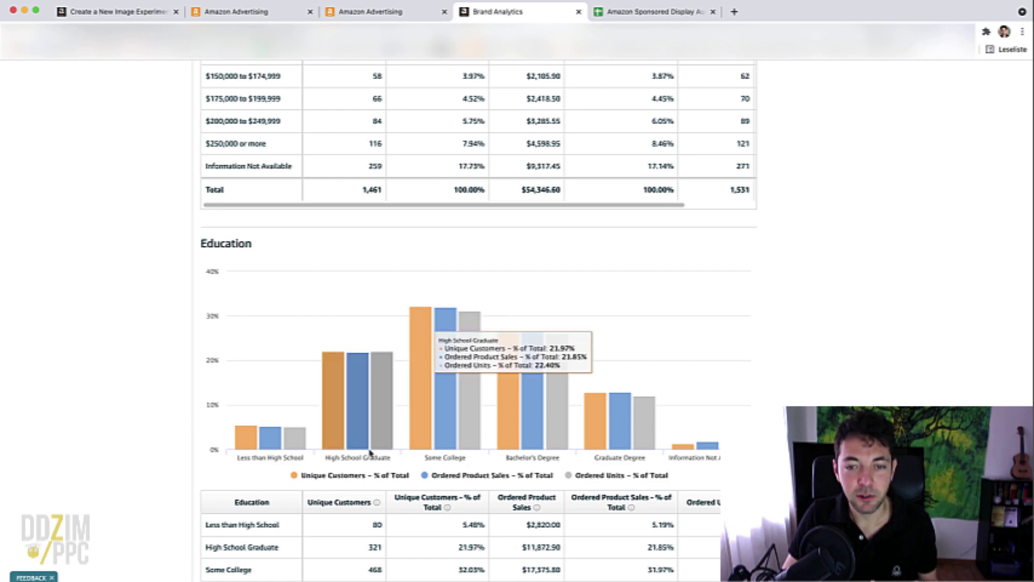
scroll(370, 454, "down", 10)
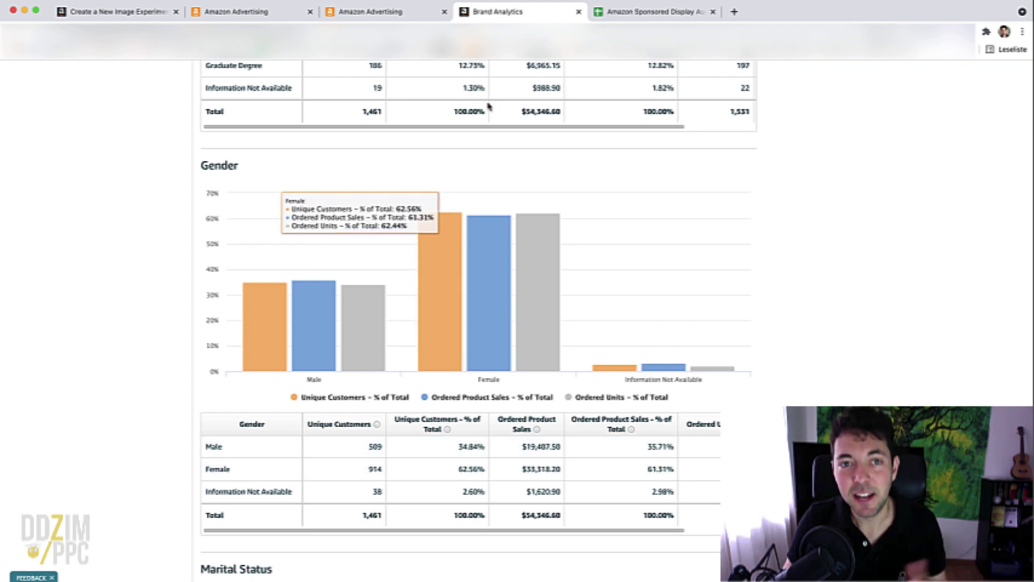
Return to the new campaign in Amazon Advertising and search the Amazon audiences for "early adopter" and "high spenders".
left_click(383, 11)
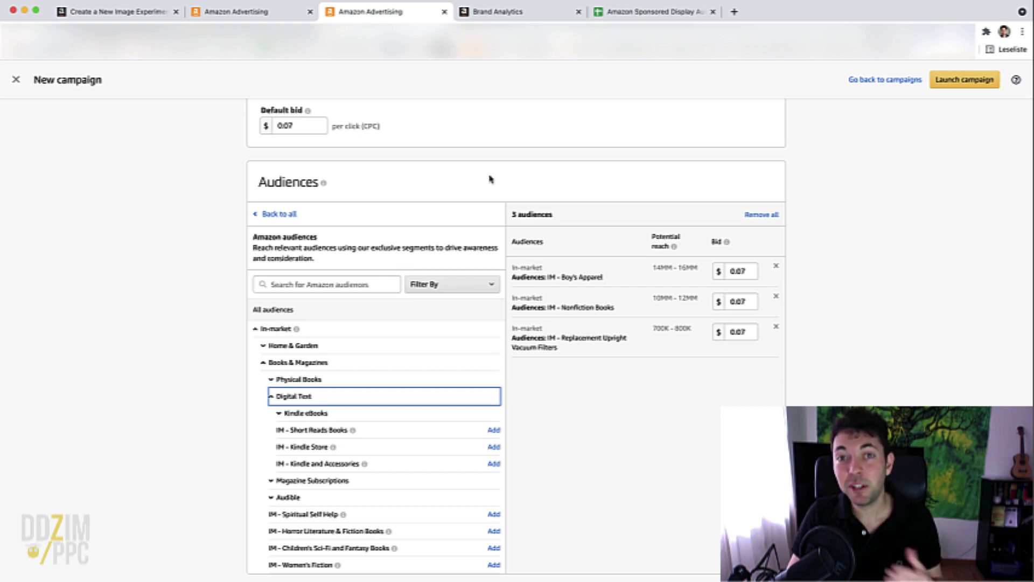
left_click(359, 285)
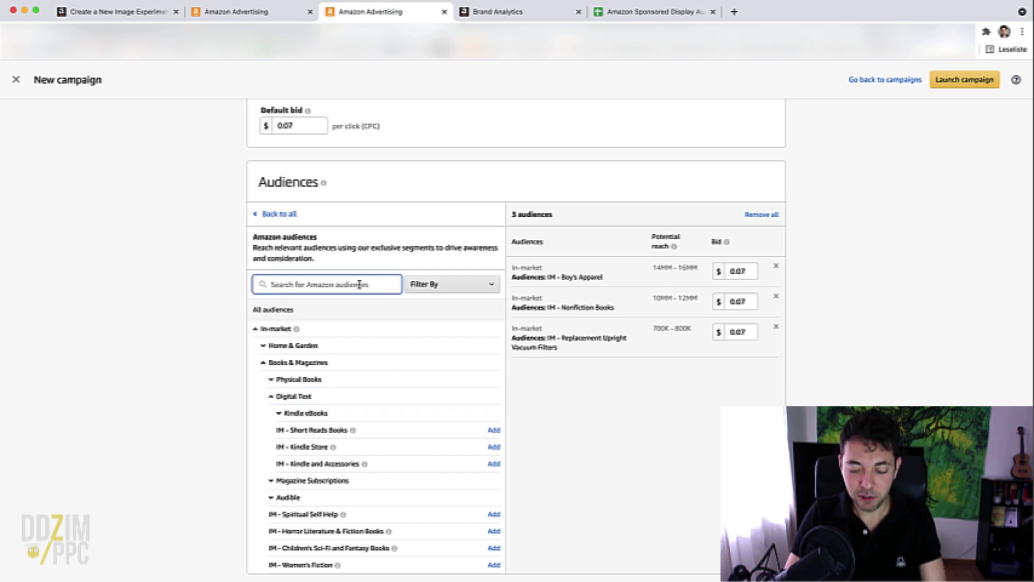
type("early adopter")
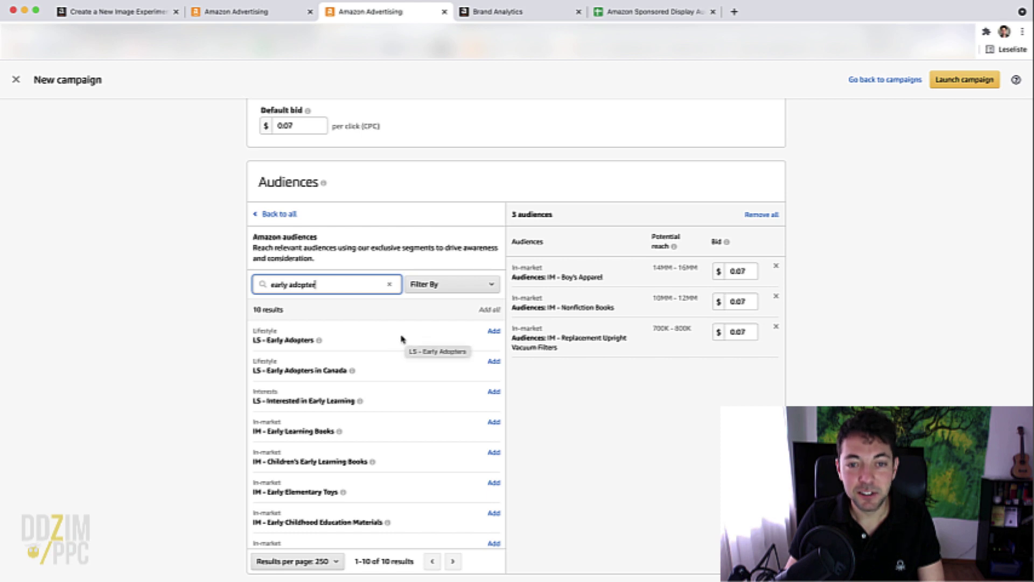
left_click_drag(317, 285, 270, 285)
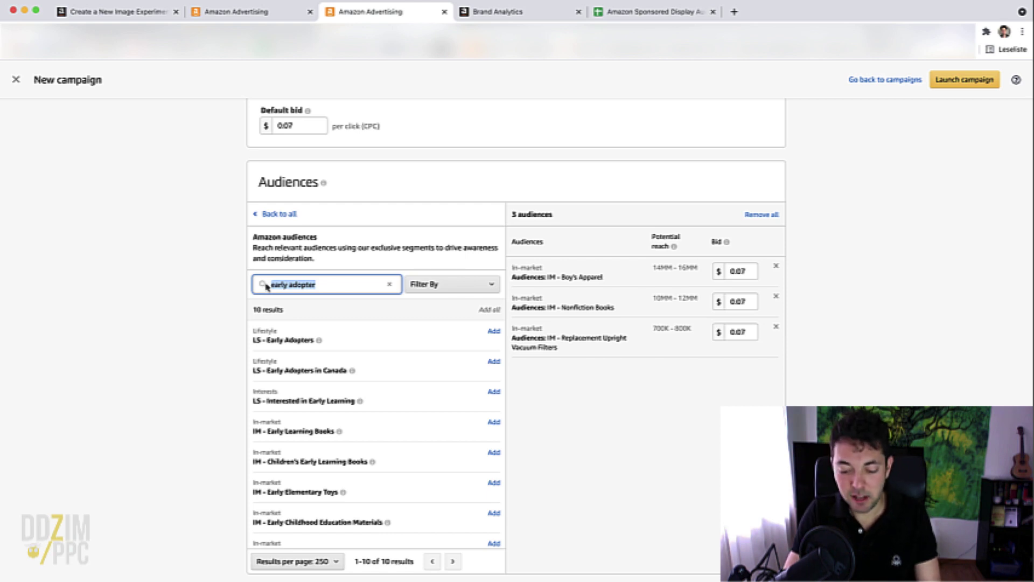
type("high spender")
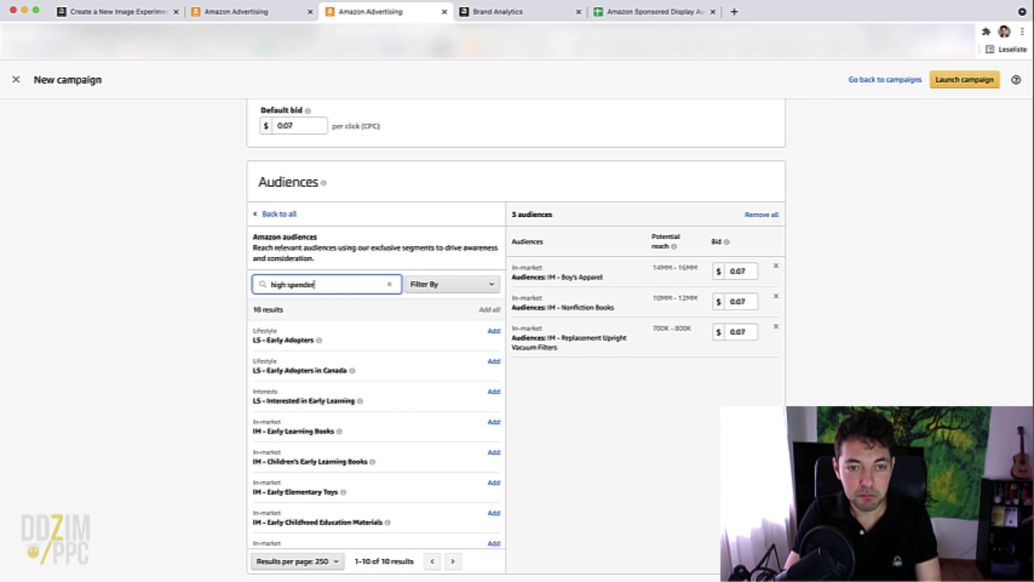
type("s")
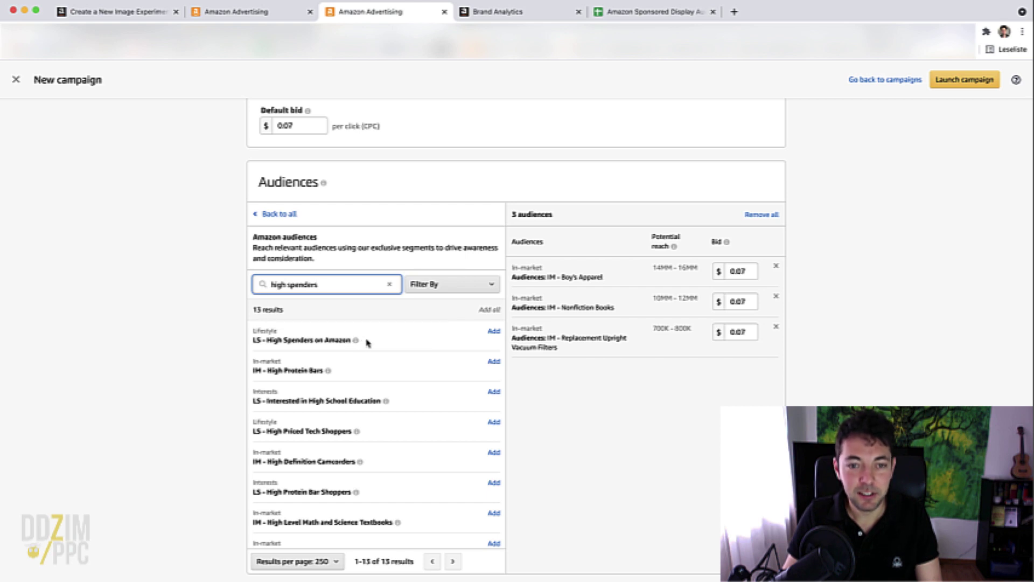
Search the Amazon audiences for "bargain hunters".
left_click_drag(325, 283, 272, 284)
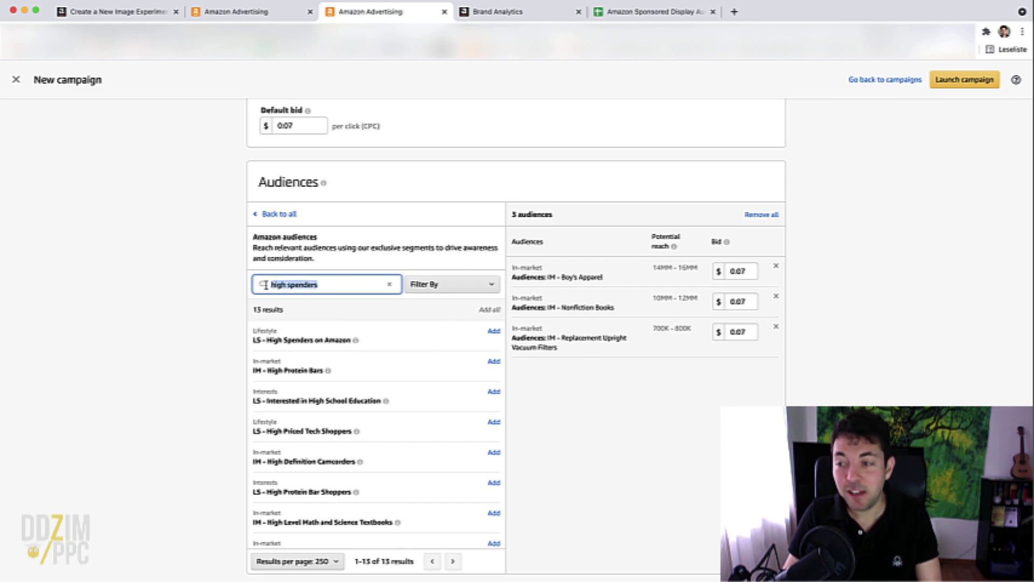
type("ba")
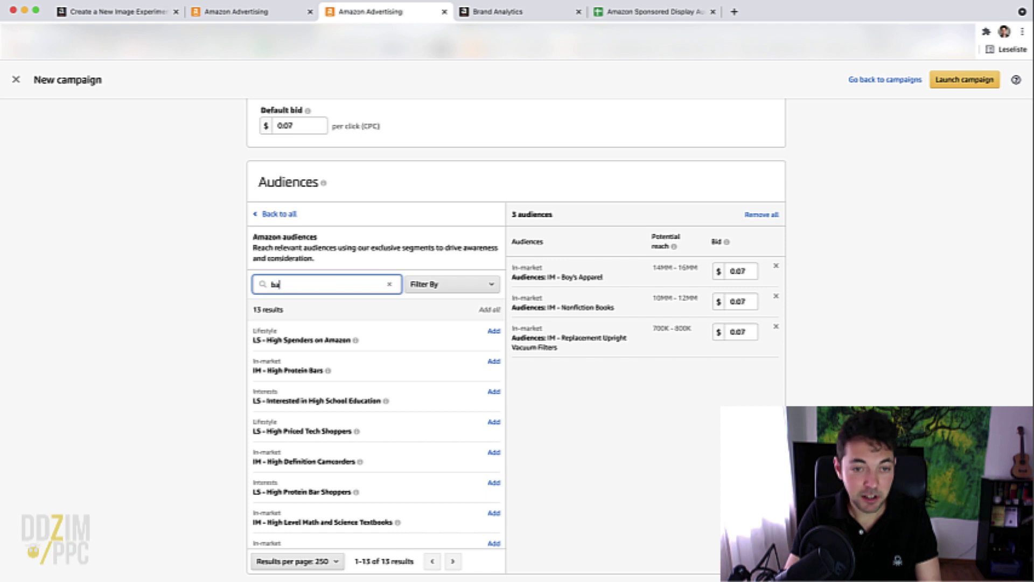
type("rgain hunters")
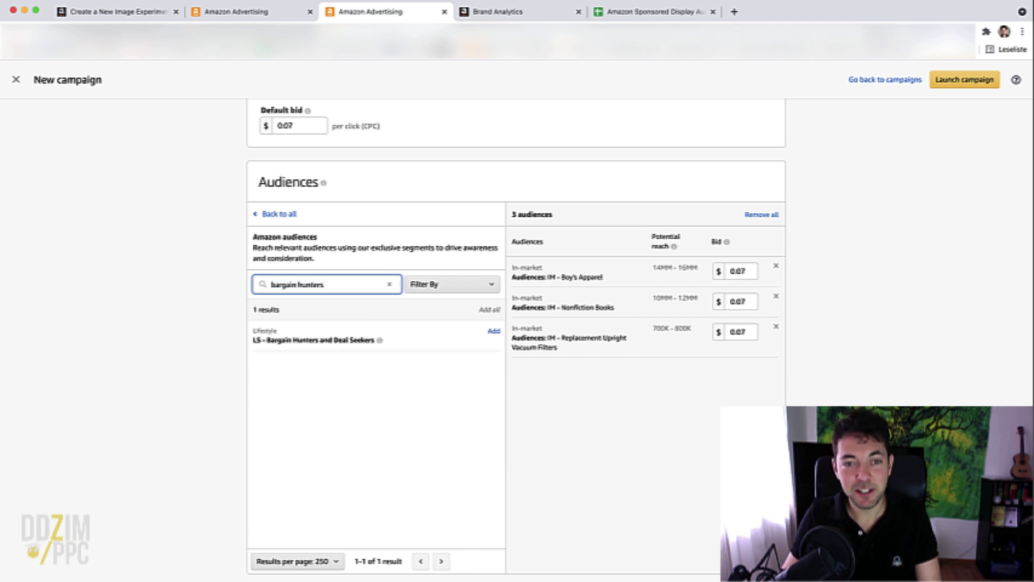
View the US audience lists in the Amazon Sponsored Display Audiences spreadsheet and return to the new campaign in Amazon Advertising.
left_click(646, 13)
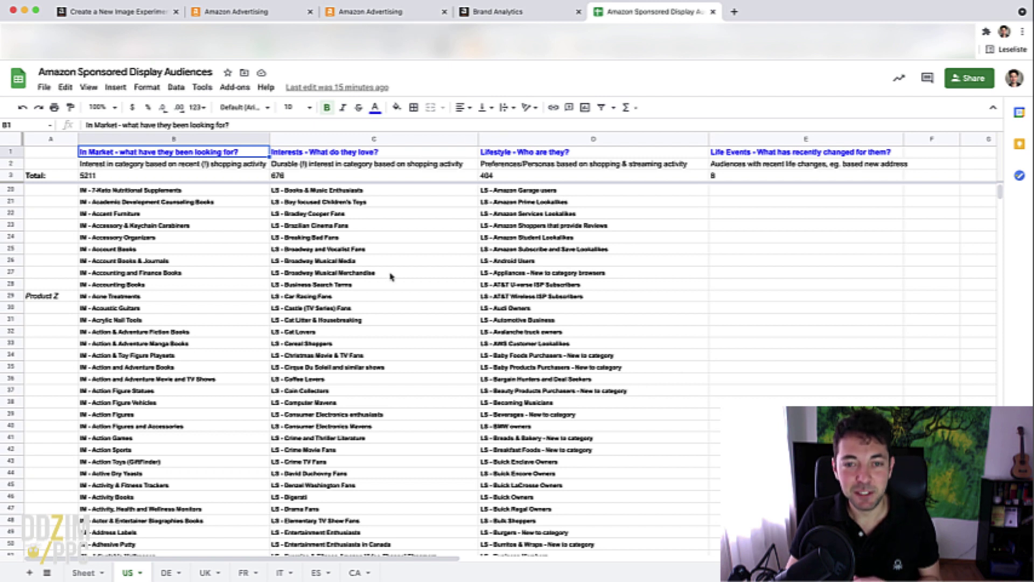
left_click(390, 14)
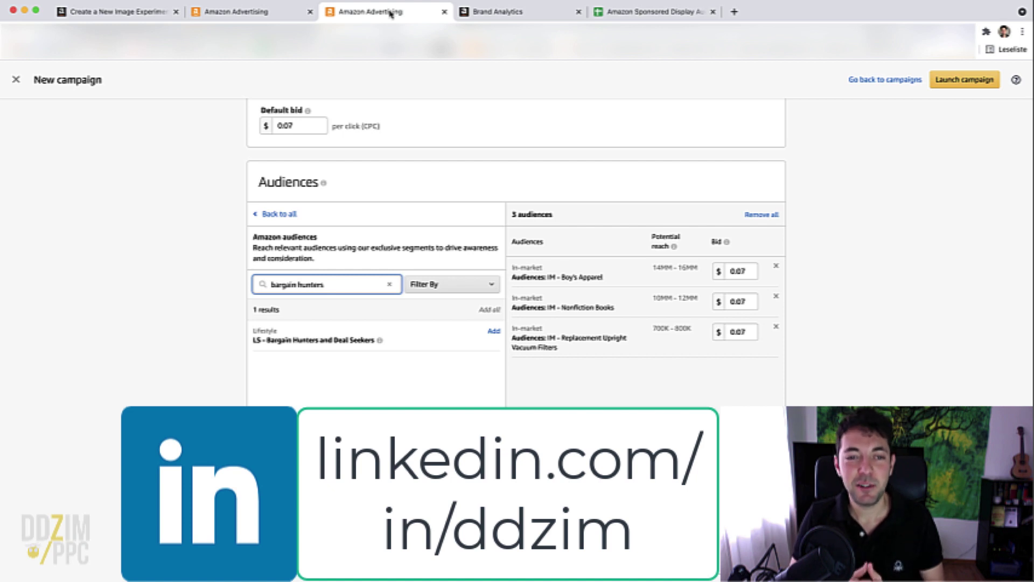
left_click(636, 12)
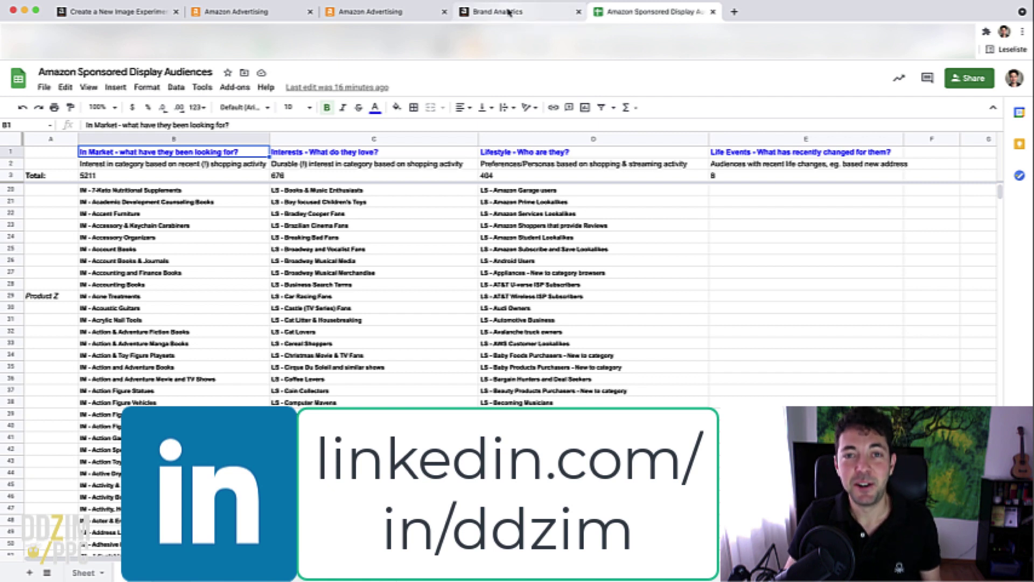
left_click(403, 13)
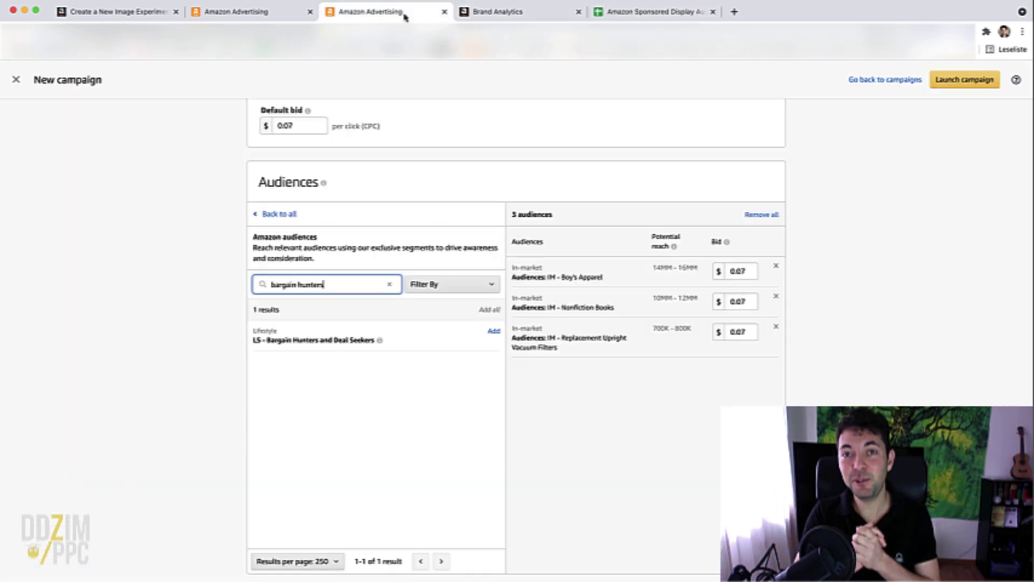